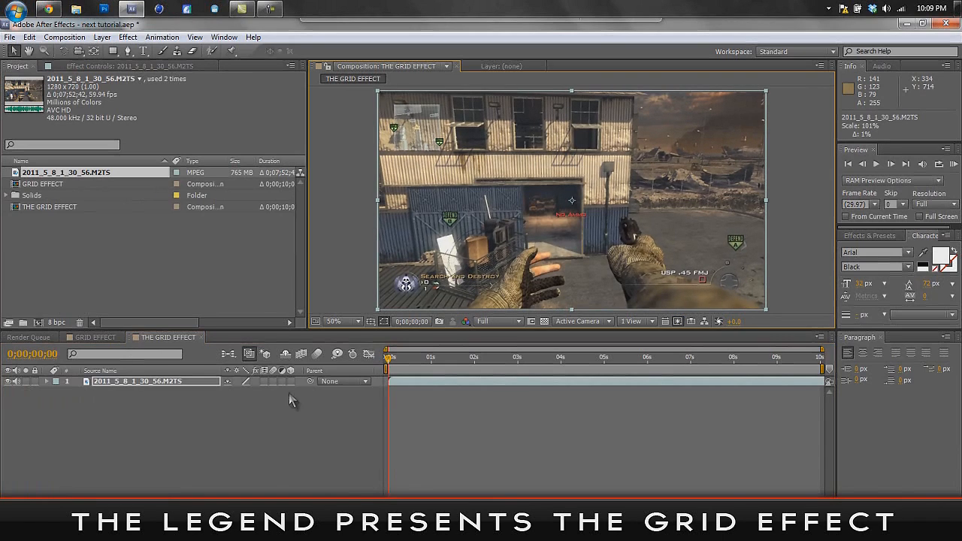
- Turn on motion blur for the gameplay footage layer and enable it for the composition
{"action": "left_click", "coordinate": [218, 409]}
{"action": "left_click", "coordinate": [174, 371]}
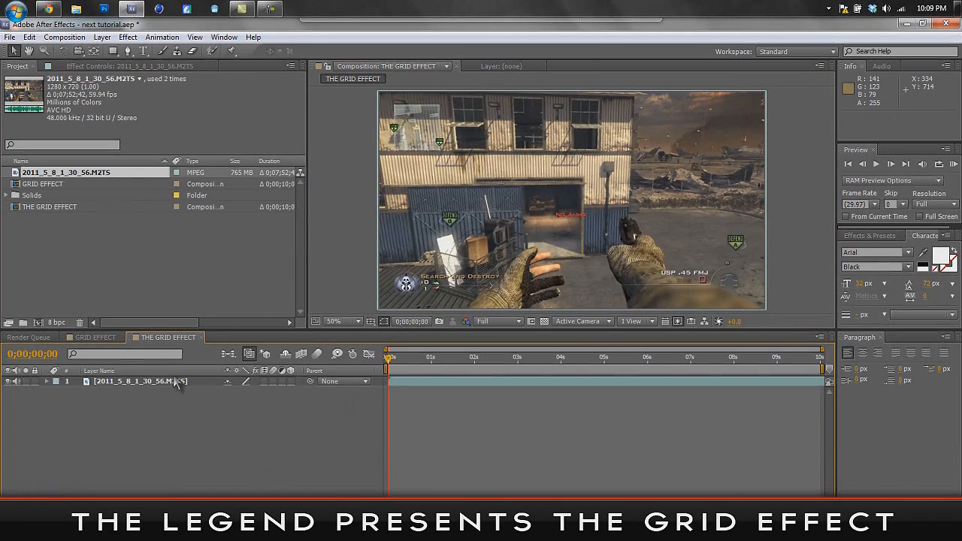
{"action": "left_click", "coordinate": [273, 381]}
{"action": "left_click", "coordinate": [317, 354]}
- Apply the Magic Bullet Looks effect to the gameplay footage layer
{"action": "left_click", "coordinate": [183, 380]}
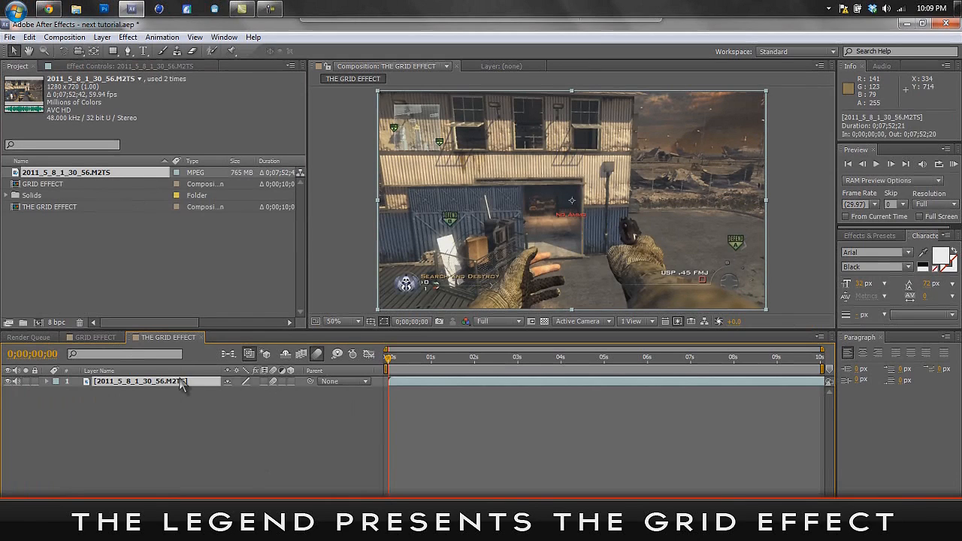
{"action": "left_click", "coordinate": [128, 36]}
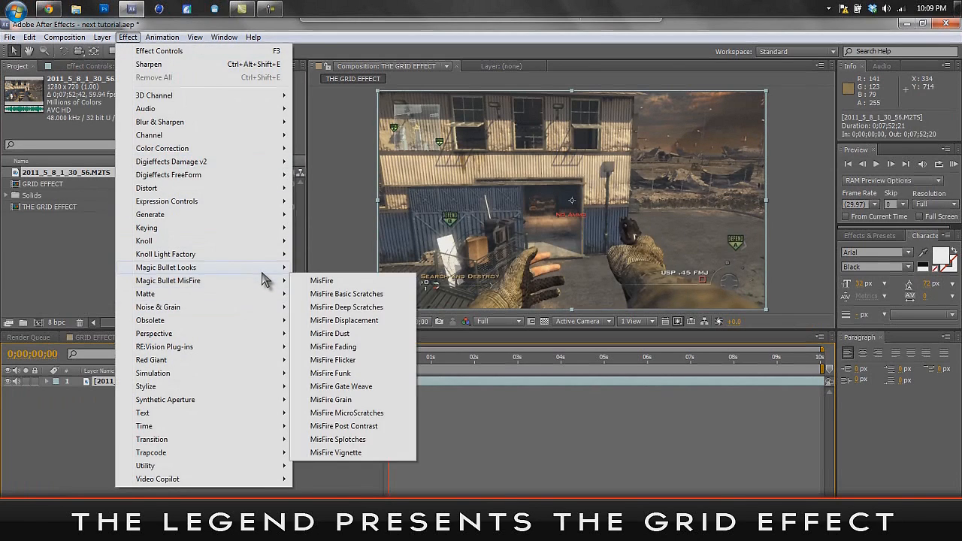
{"action": "mouse_move", "coordinate": [262, 272]}
{"action": "left_click", "coordinate": [320, 268]}
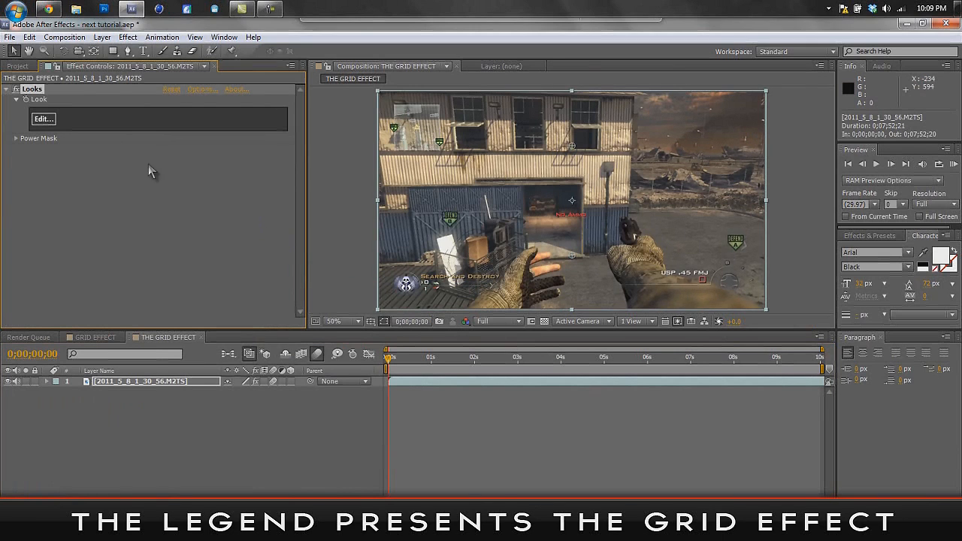
- Load the look file AWESOME SAUCE.ls3 in the Looks editor and apply it to the footage
{"action": "left_click", "coordinate": [45, 119]}
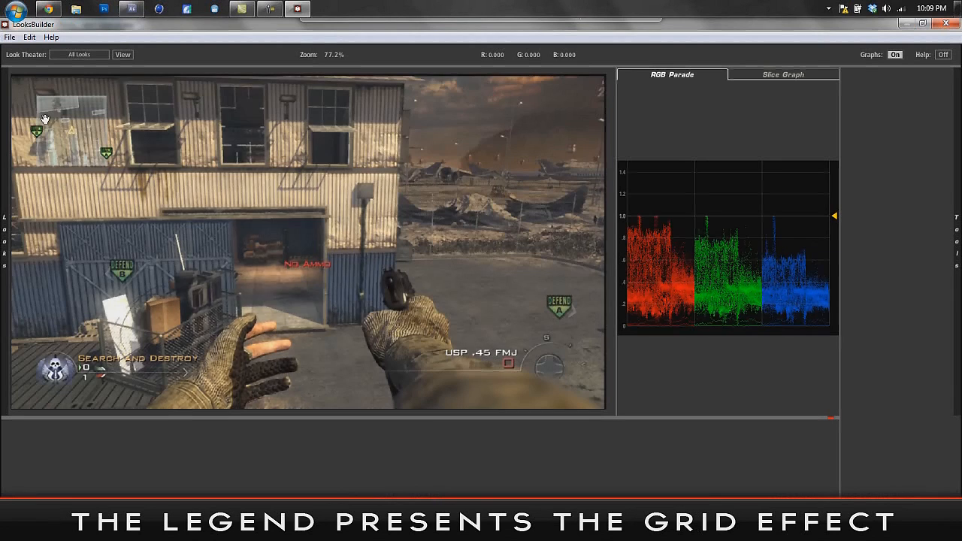
{"action": "left_click", "coordinate": [10, 37]}
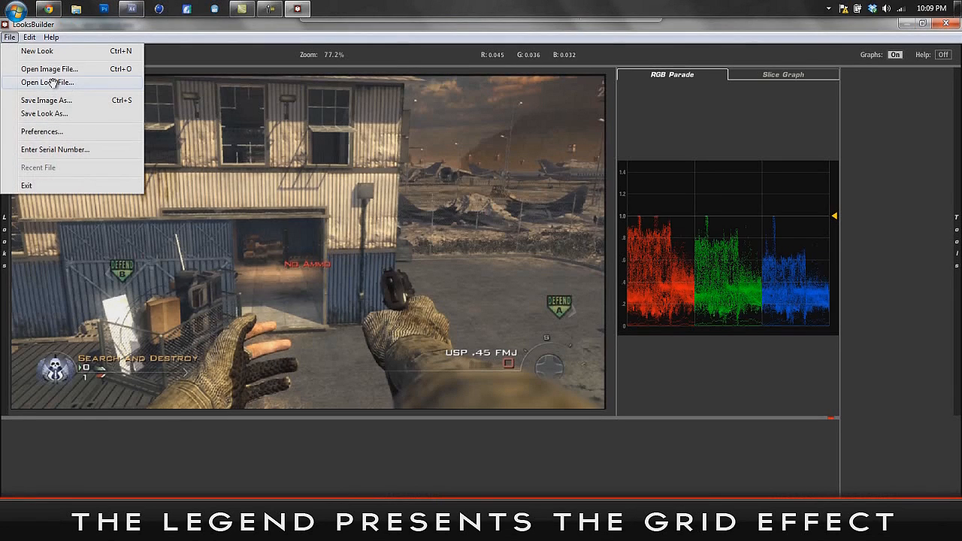
{"action": "left_click", "coordinate": [53, 82]}
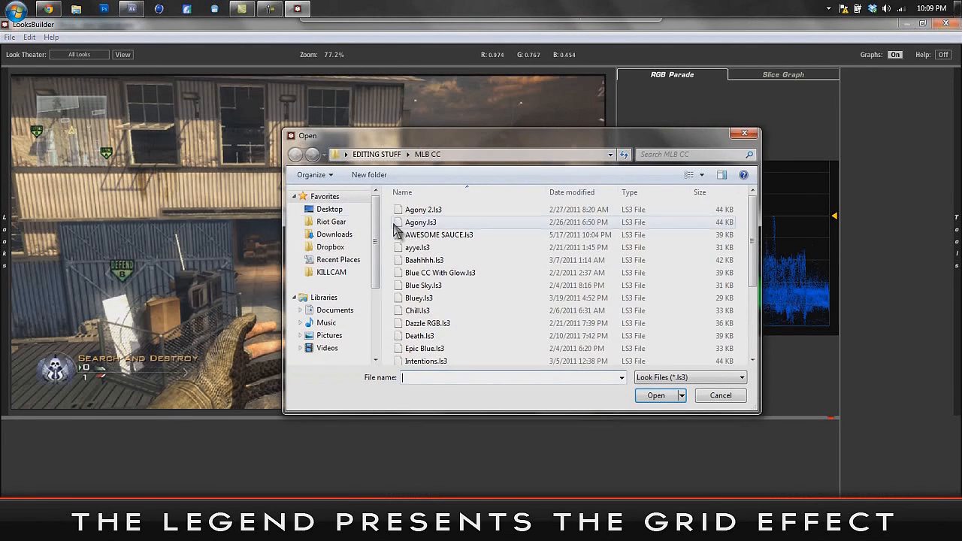
{"action": "left_click", "coordinate": [436, 235]}
{"action": "left_click", "coordinate": [654, 396]}
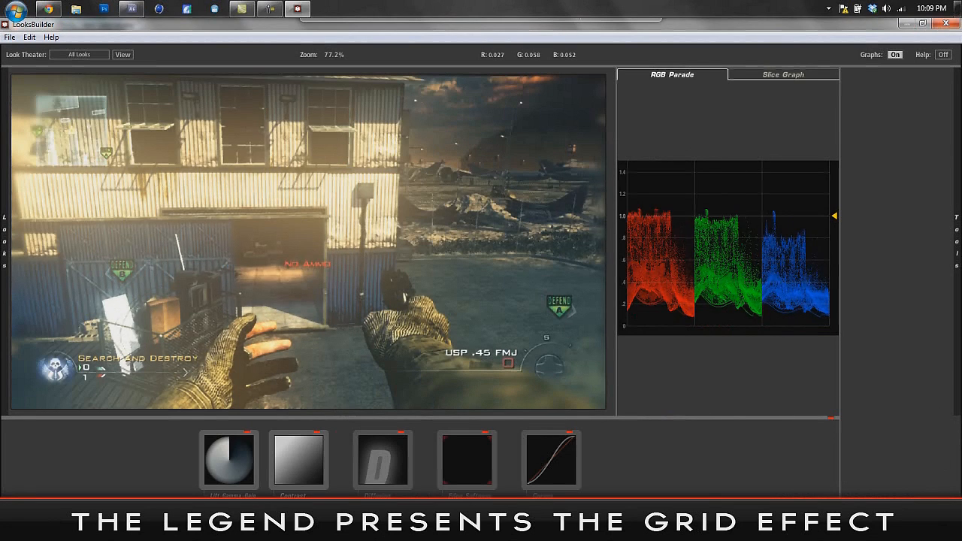
{"action": "left_click", "coordinate": [925, 529]}
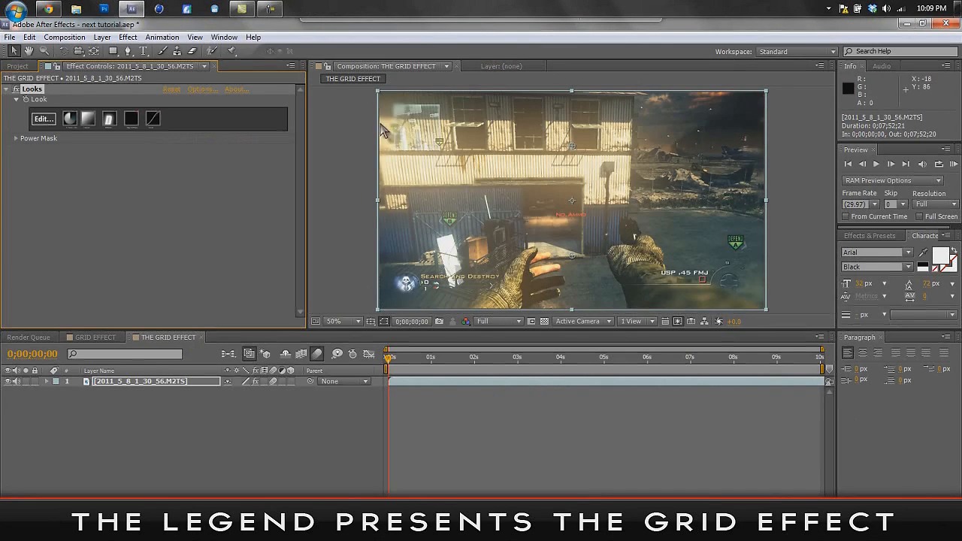
{"action": "left_click", "coordinate": [220, 451]}
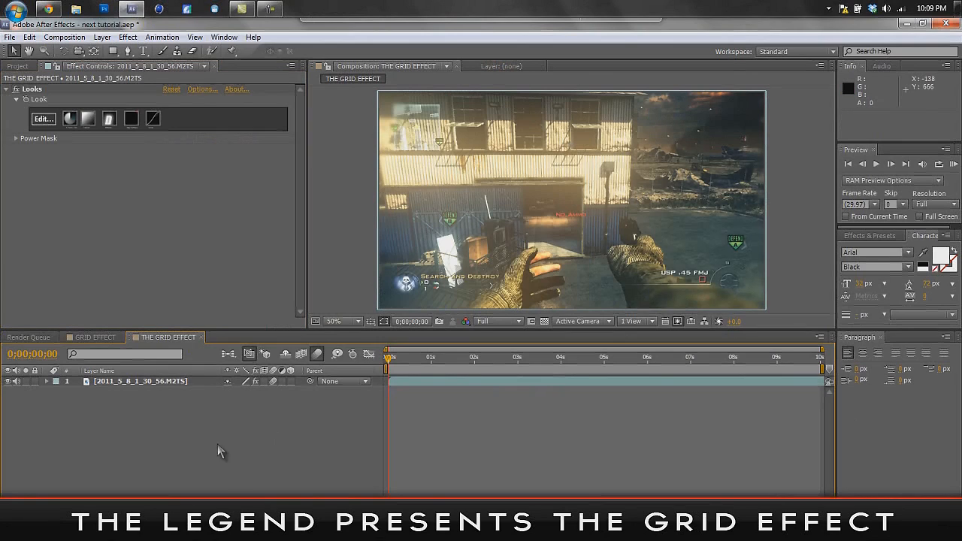
- Add an elliptical mask that fills the whole frame to the gameplay footage layer
{"action": "left_click", "coordinate": [173, 383]}
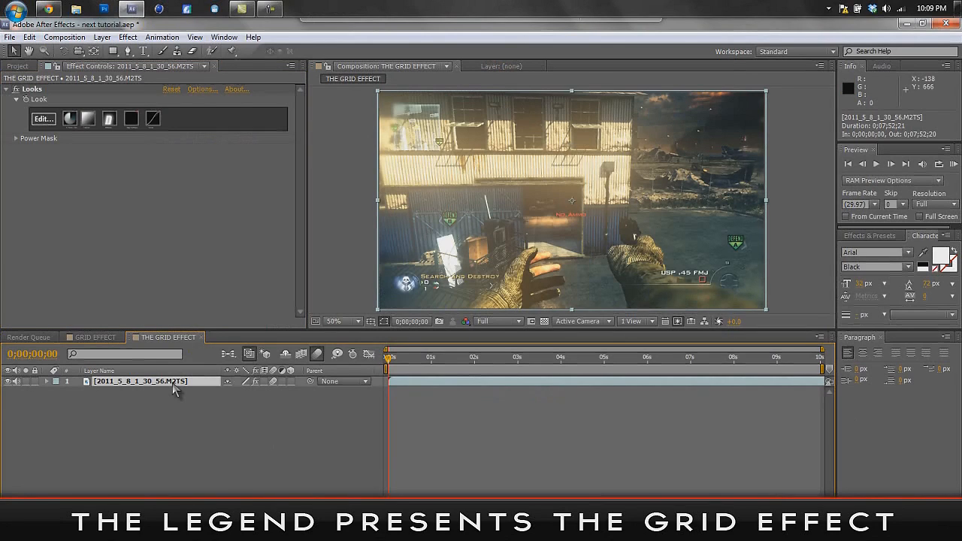
{"action": "left_click_drag", "start_coordinate": [113, 51], "coordinate": [147, 79]}
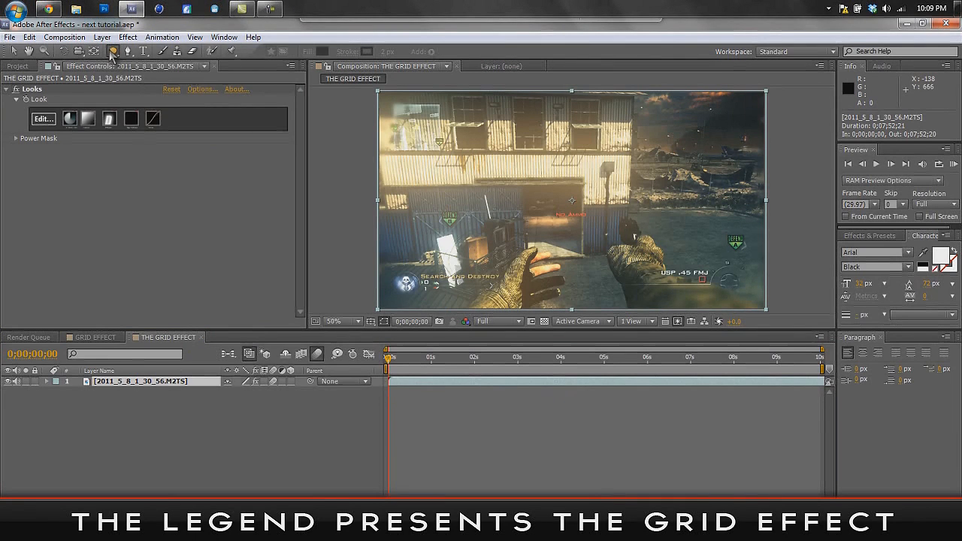
{"action": "double_click", "coordinate": [113, 51]}
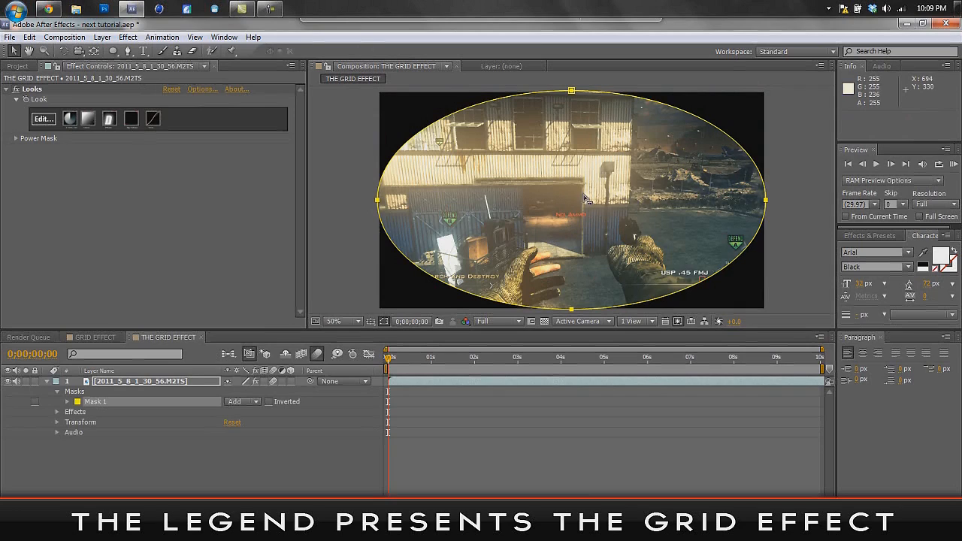
- Set the ellipse mask's feather to 210 pixels both horizontally and vertically
{"action": "left_click", "coordinate": [67, 402]}
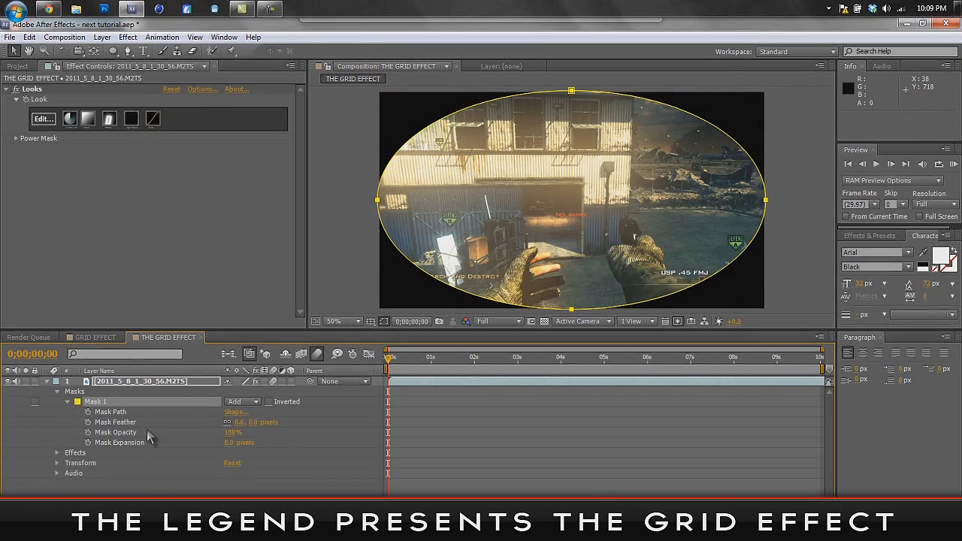
{"action": "left_click", "coordinate": [253, 423]}
{"action": "type", "text": "210"}
{"action": "key", "text": "Return"}
{"action": "left_click_drag", "start_coordinate": [267, 428], "coordinate": [315, 433]}
{"action": "left_click", "coordinate": [264, 422]}
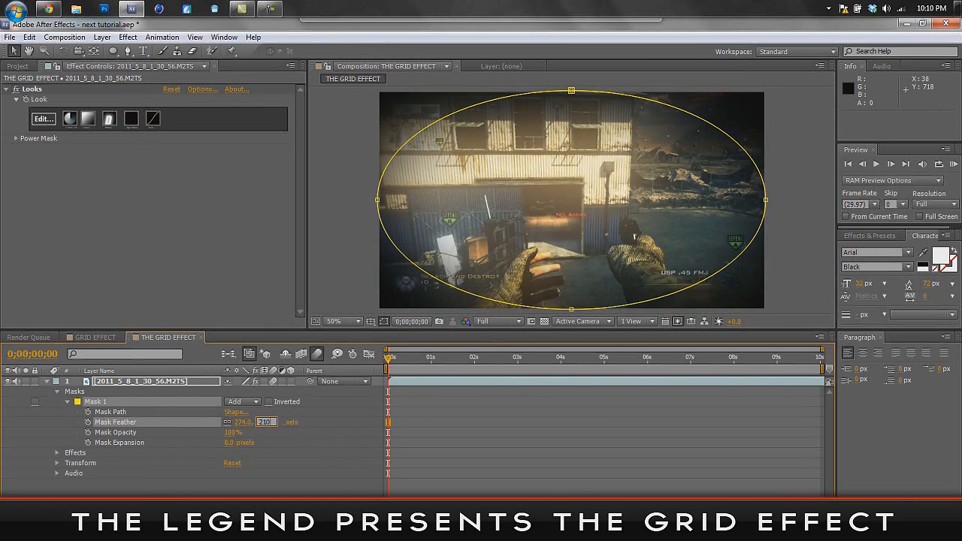
{"action": "type", "text": "210"}
{"action": "key", "text": "Return"}
- Expand the ellipse mask by 79 pixels and collapse the footage layer's properties
{"action": "left_click_drag", "start_coordinate": [229, 443], "coordinate": [275, 448]}
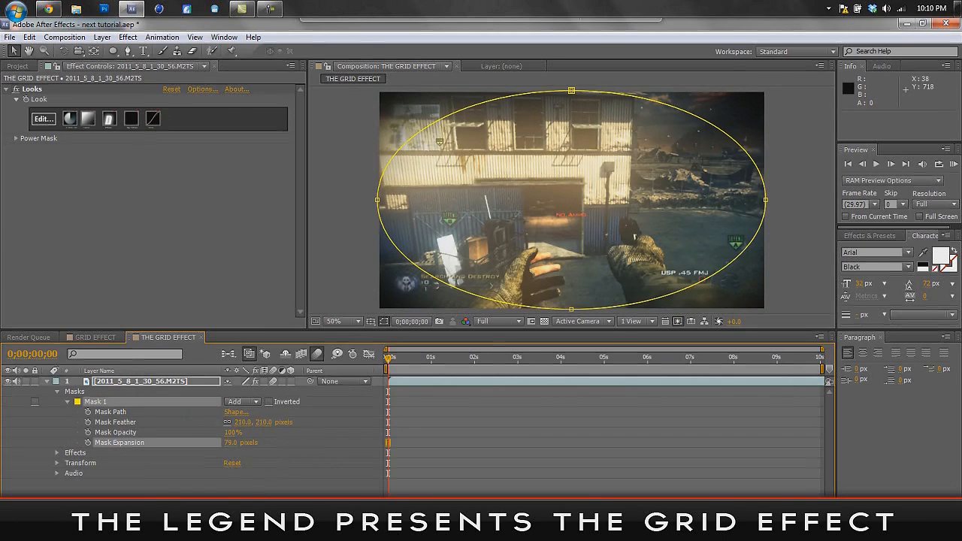
{"action": "left_click", "coordinate": [261, 488]}
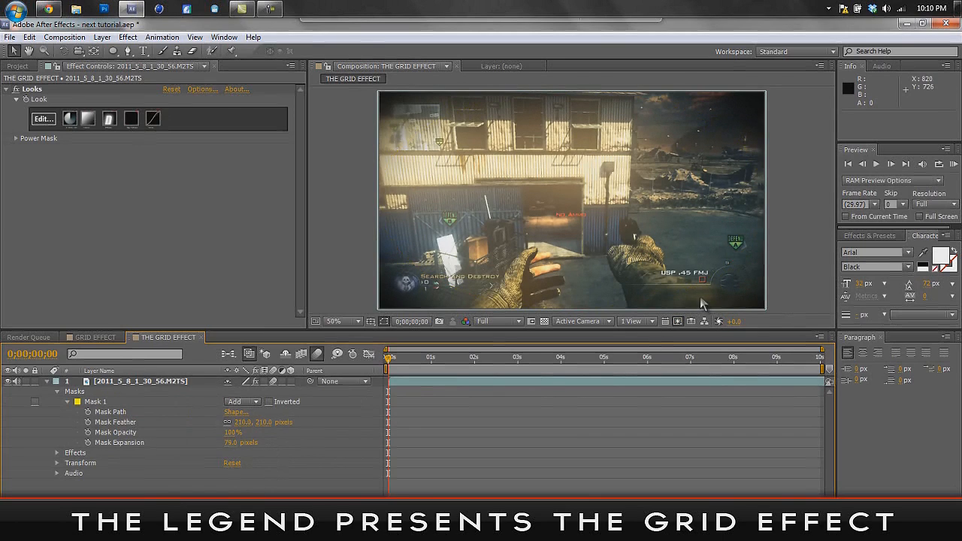
{"action": "left_click", "coordinate": [48, 382]}
- Start a new solid layer and choose a near-black color for it
{"action": "left_click", "coordinate": [98, 385]}
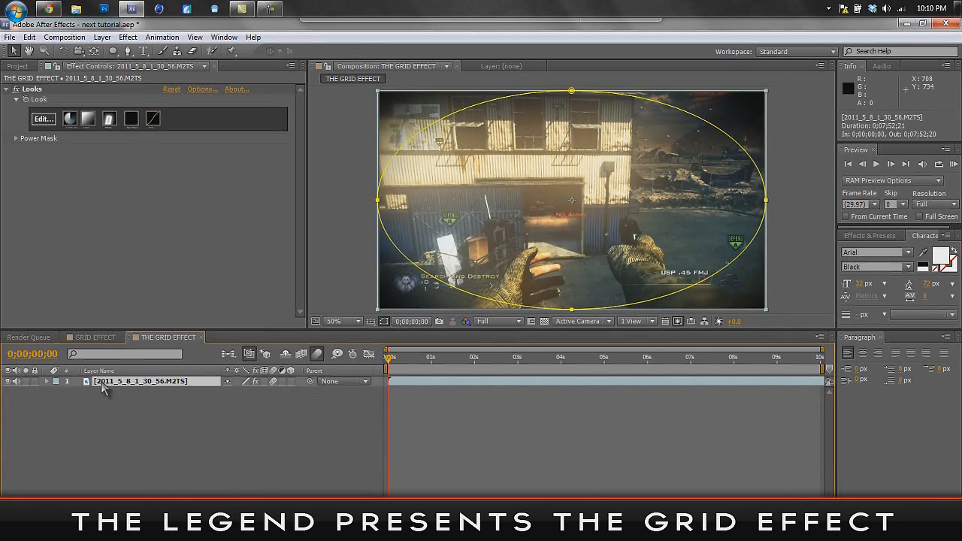
{"action": "left_click", "coordinate": [102, 37]}
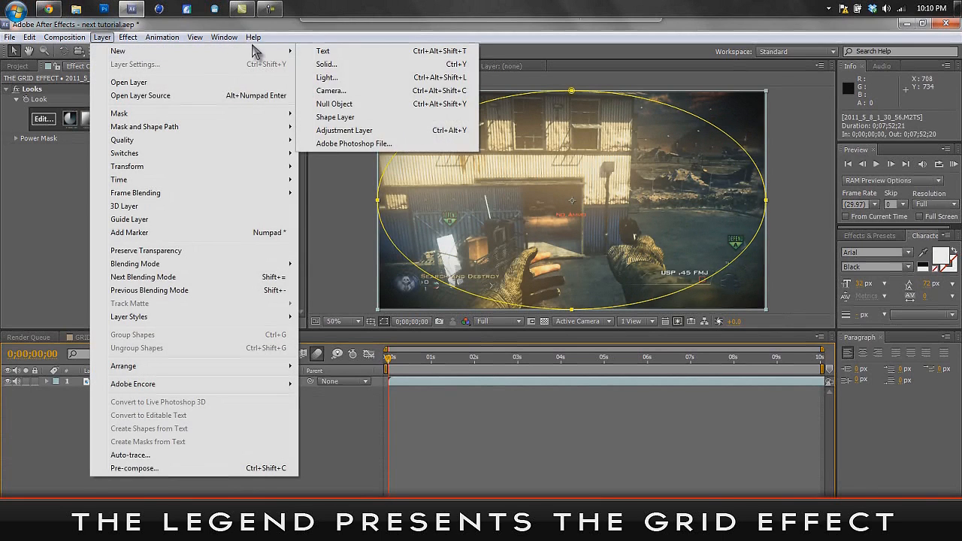
{"action": "mouse_move", "coordinate": [274, 52]}
{"action": "left_click", "coordinate": [328, 60]}
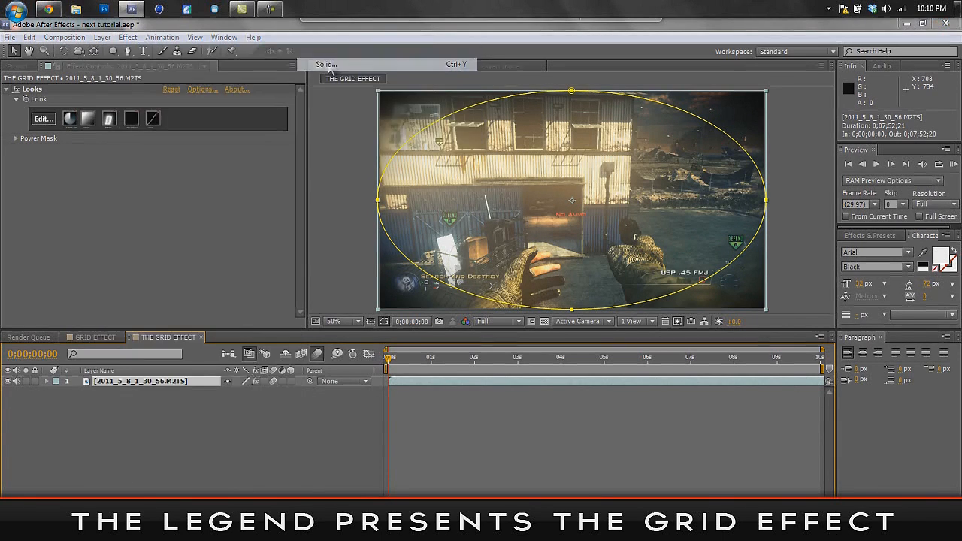
{"action": "left_click", "coordinate": [473, 330]}
{"action": "left_click_drag", "start_coordinate": [170, 386], "coordinate": [94, 492]}
{"action": "left_click", "coordinate": [337, 345]}
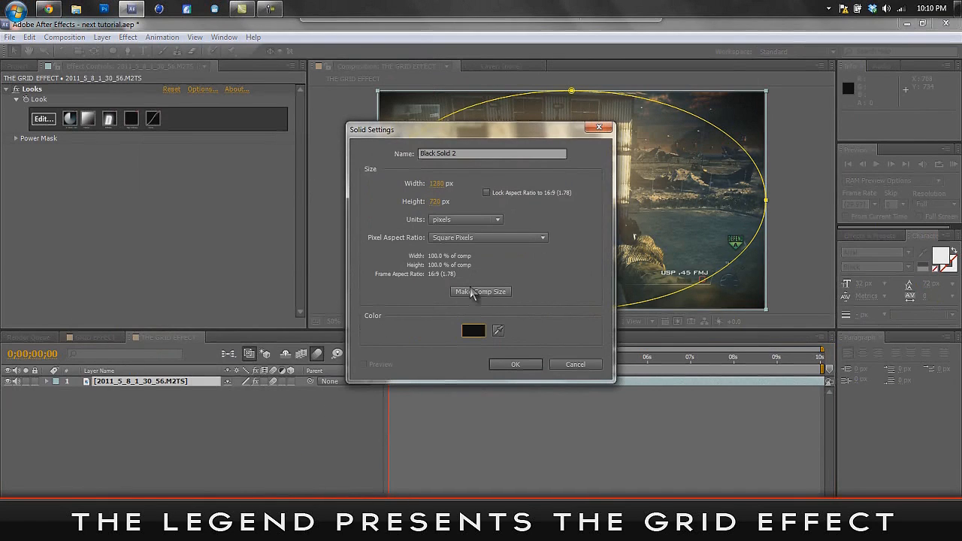
- Name the new solid GRID and create it at 1280 x 720 px
{"action": "left_click_drag", "start_coordinate": [464, 154], "coordinate": [297, 130]}
{"action": "key", "text": "Caps_Lock"}
{"action": "type", "text": "GR"}
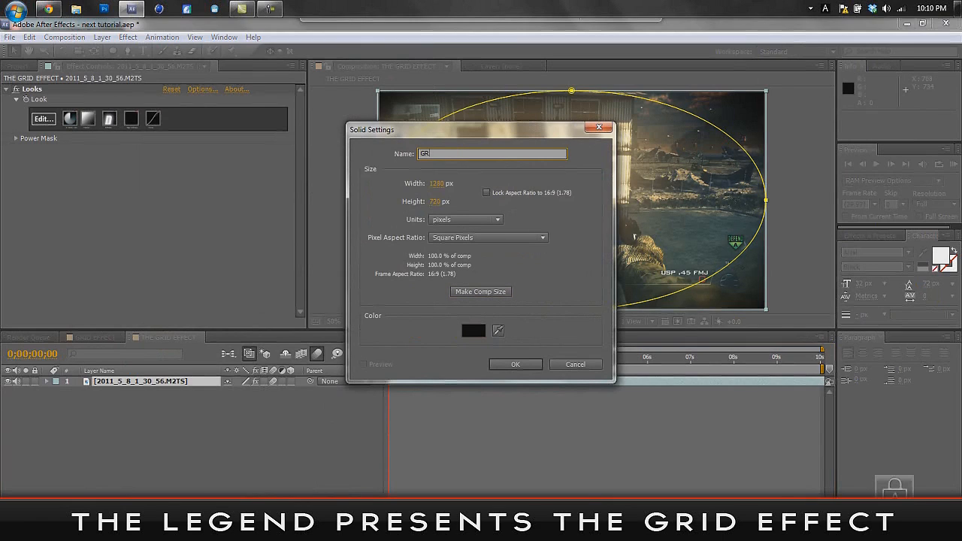
{"action": "type", "text": "ID"}
{"action": "key", "text": "Caps_Lock"}
{"action": "left_click", "coordinate": [516, 364]}
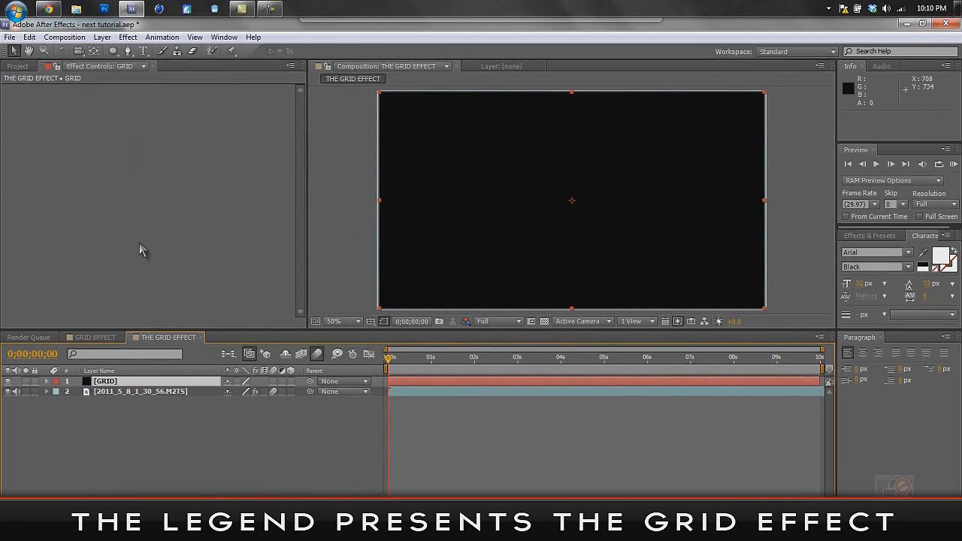
- Apply the Grid effect to the GRID solid and move that layer below the gameplay footage
{"action": "left_click", "coordinate": [134, 40]}
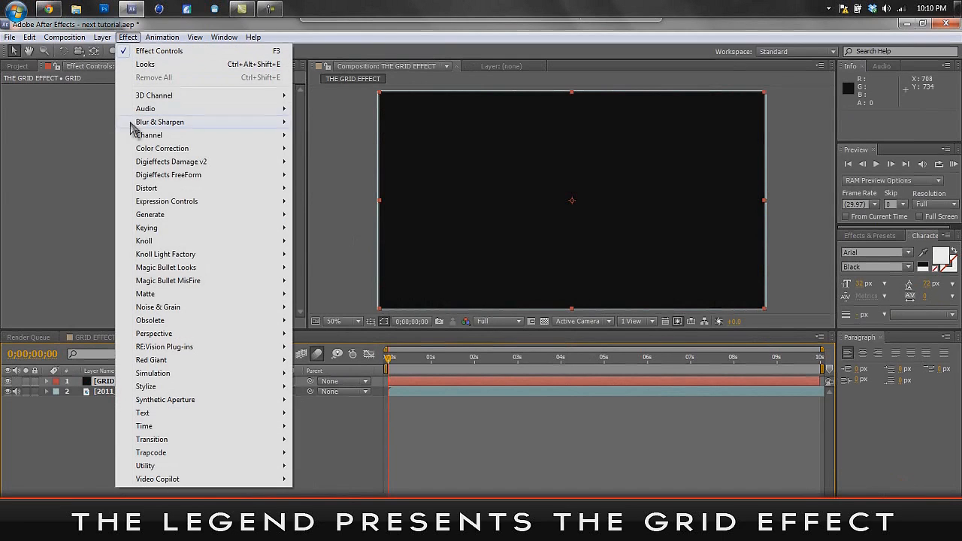
{"action": "mouse_move", "coordinate": [238, 219]}
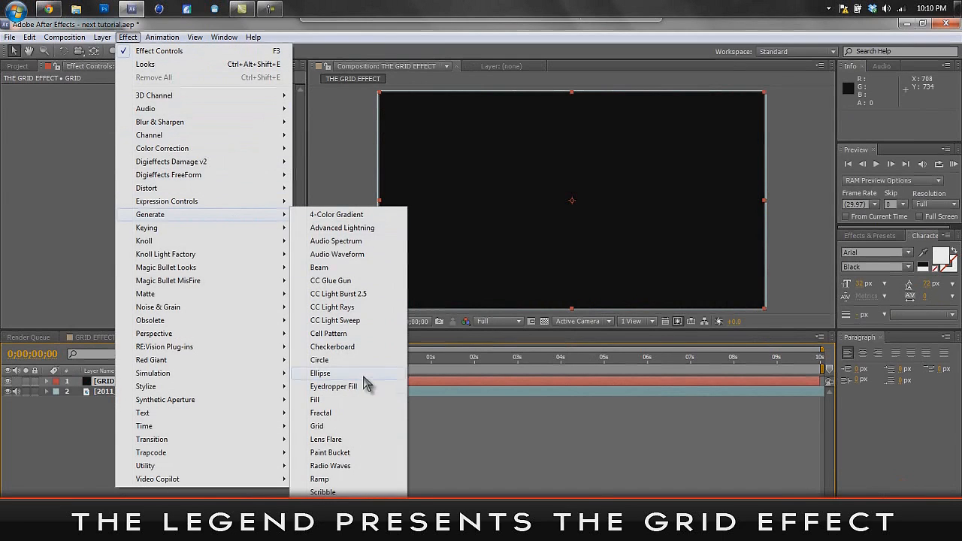
{"action": "left_click", "coordinate": [355, 428]}
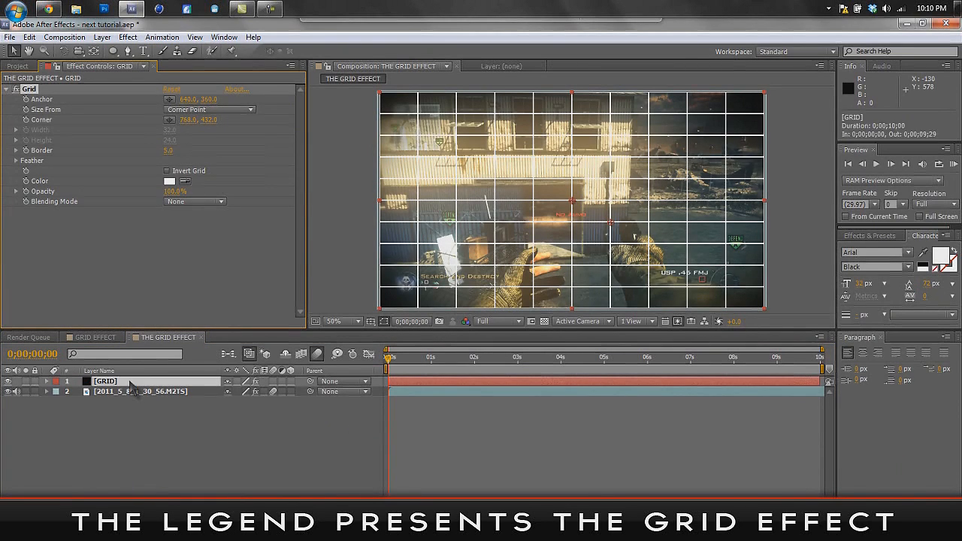
{"action": "left_click_drag", "start_coordinate": [130, 384], "coordinate": [133, 402]}
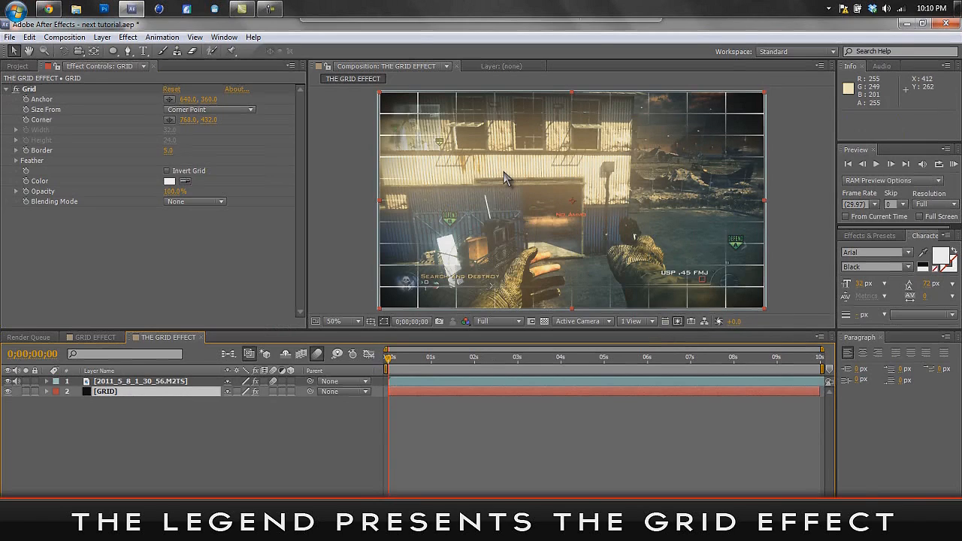
- Change the grid line color to dark blue, hex 003388
{"action": "left_click", "coordinate": [170, 182]}
{"action": "mouse_move", "coordinate": [262, 392]}
{"action": "left_mouse_down"}
{"action": "mouse_move", "coordinate": [263, 417]}
{"action": "mouse_move", "coordinate": [263, 400]}
{"action": "left_mouse_up"}
{"action": "left_click", "coordinate": [239, 410]}
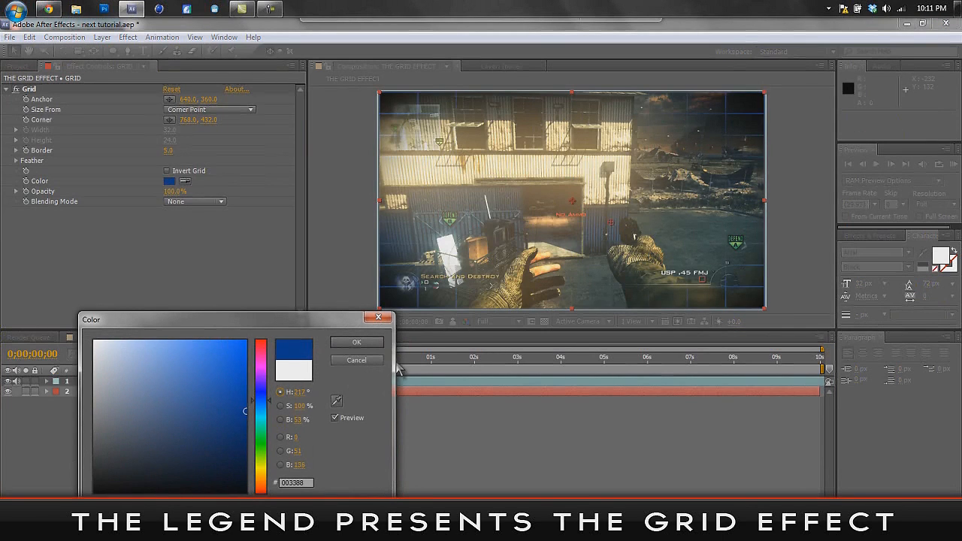
{"action": "left_click", "coordinate": [375, 343]}
- Set the Grid effect's opacity to 10%
{"action": "left_click", "coordinate": [173, 191]}
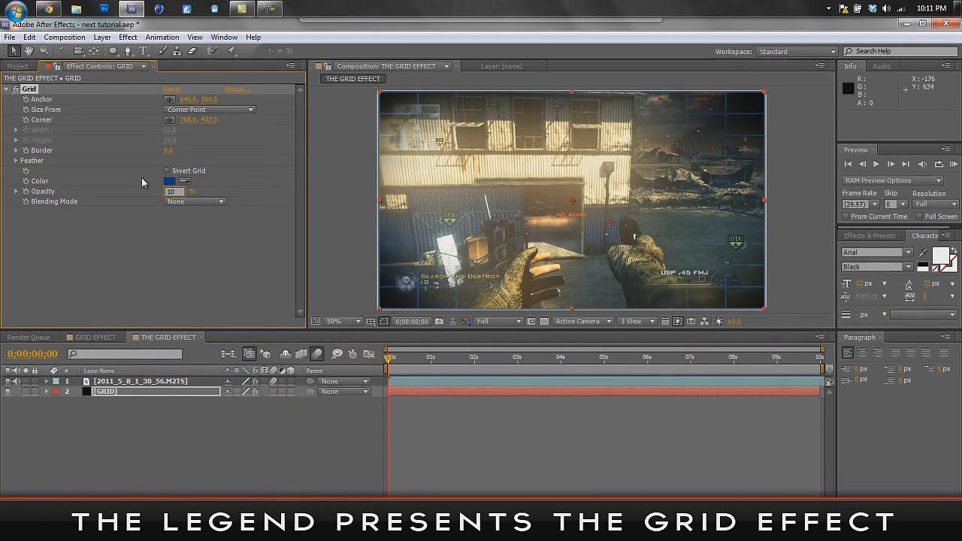
{"action": "type", "text": "10"}
{"action": "left_click", "coordinate": [150, 244]}
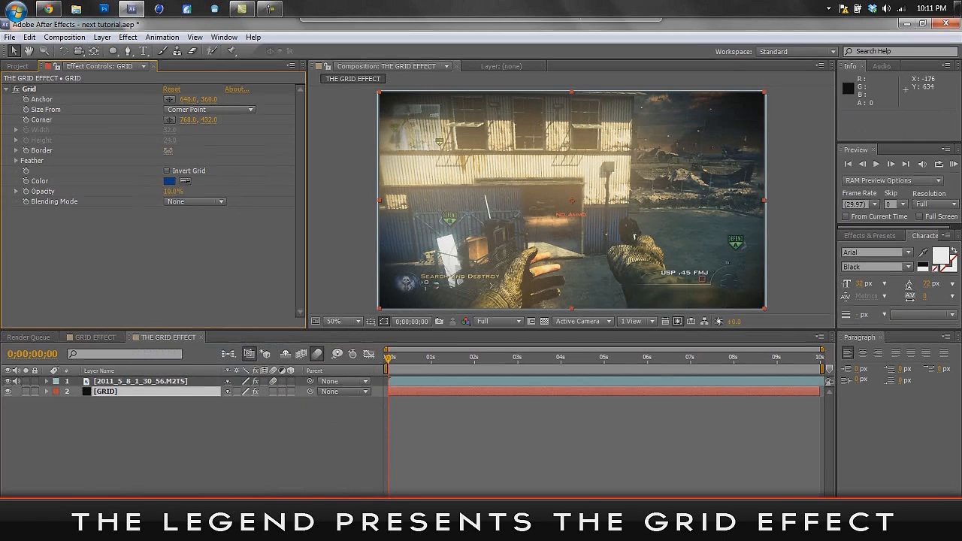
- Set the grid's border to 10 and switch its Size From option to Width Slider
{"action": "left_click_drag", "start_coordinate": [168, 150], "coordinate": [174, 151]}
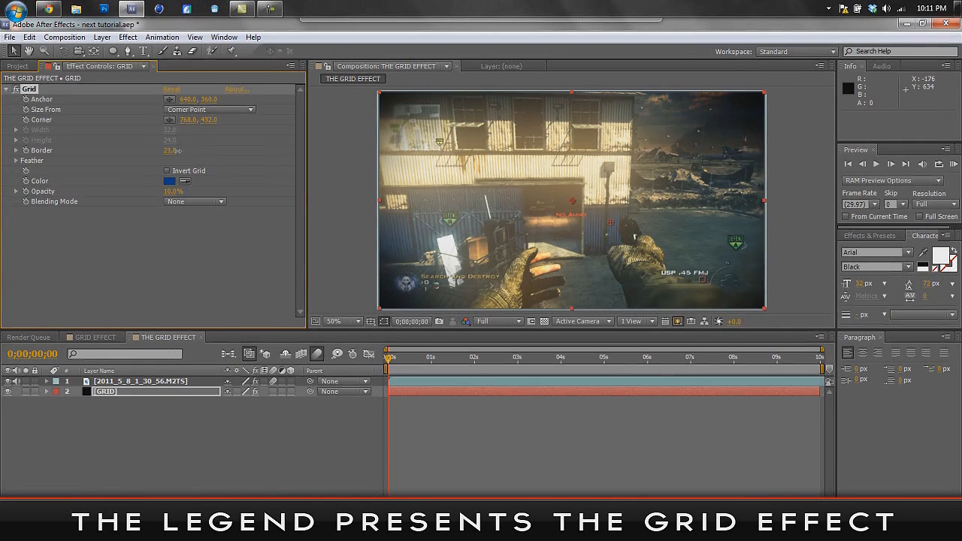
{"action": "left_click_drag", "start_coordinate": [172, 151], "coordinate": [173, 150]}
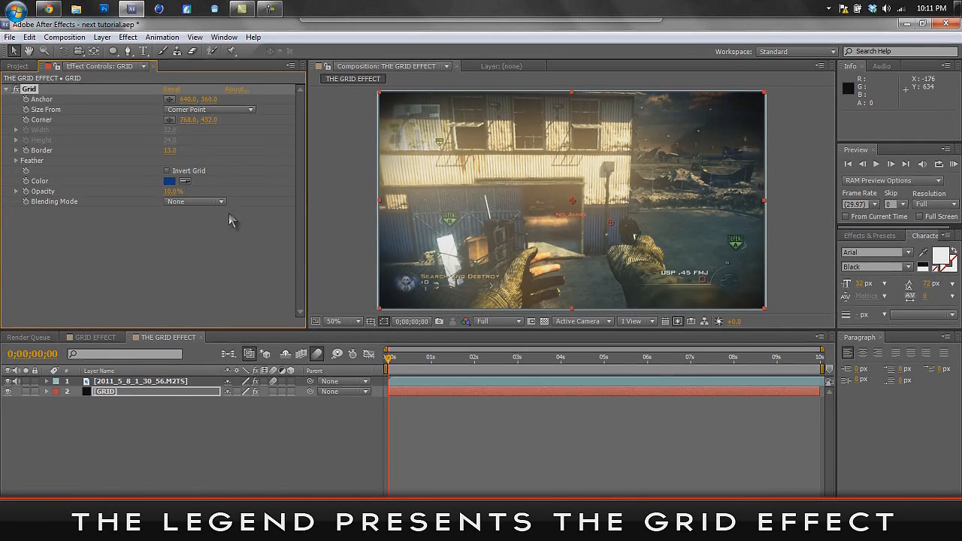
{"action": "left_click", "coordinate": [170, 151]}
{"action": "left_click", "coordinate": [165, 262]}
{"action": "left_click", "coordinate": [193, 112]}
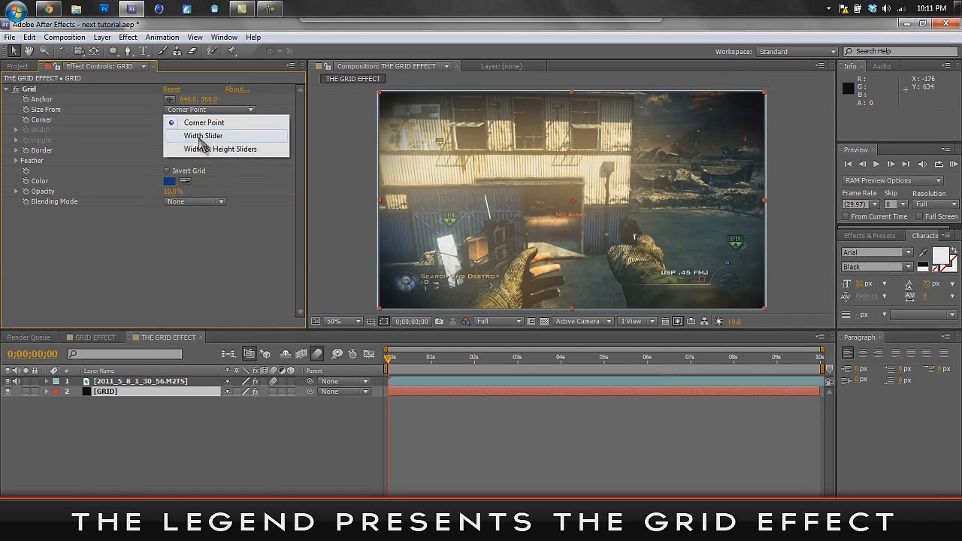
{"action": "left_click", "coordinate": [202, 136]}
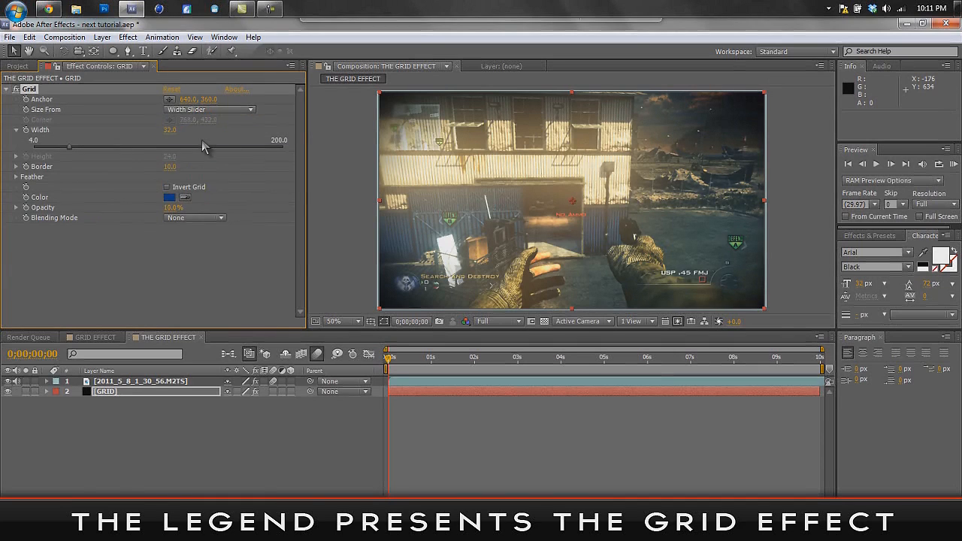
- Set the Grid effect's border to 5 on the GRID layer
{"action": "left_click", "coordinate": [171, 167]}
{"action": "type", "text": "5"}
{"action": "key", "text": "Return"}
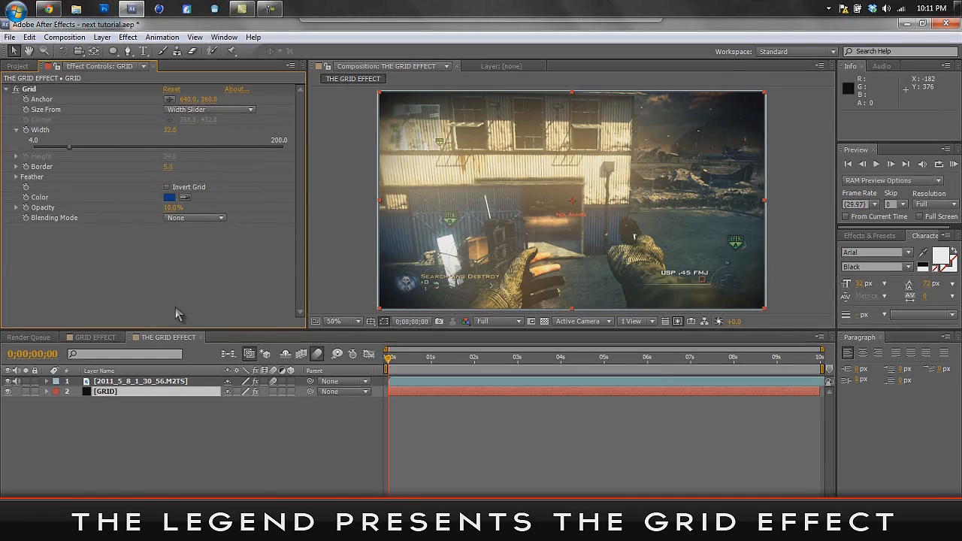
- Check the white solid's place in the layer stack of the GRID EFFECT composition, and return to THE GRID EFFECT composition
{"action": "left_click", "coordinate": [137, 383]}
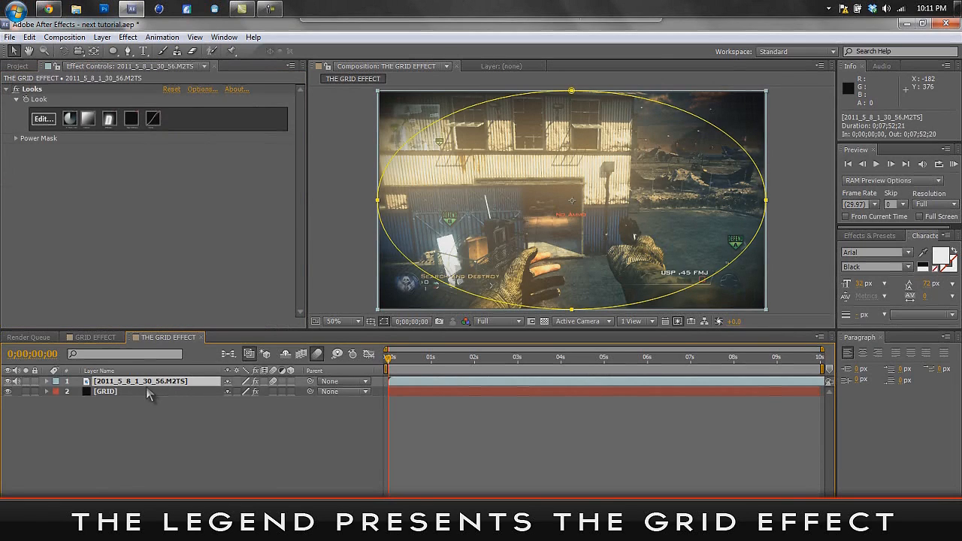
{"action": "left_click", "coordinate": [174, 302]}
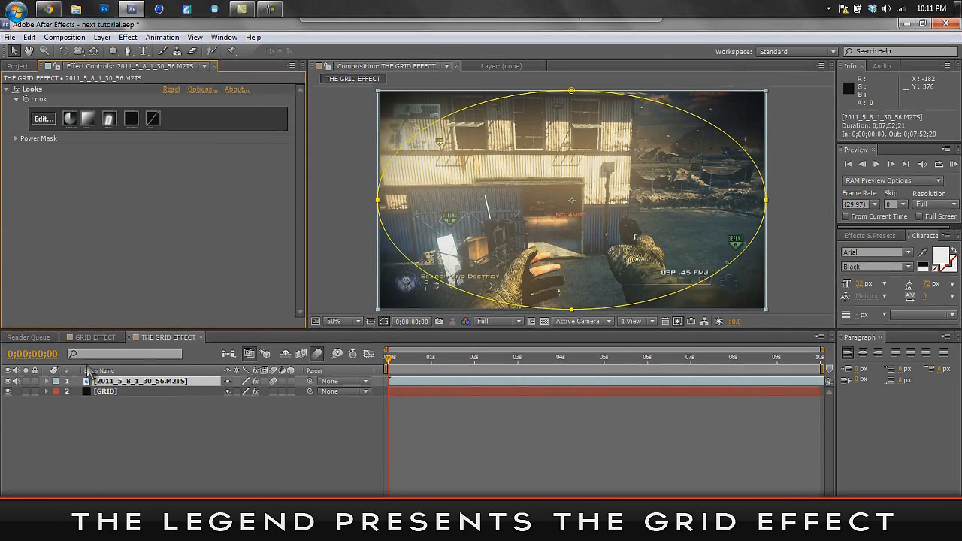
{"action": "left_click", "coordinate": [95, 337]}
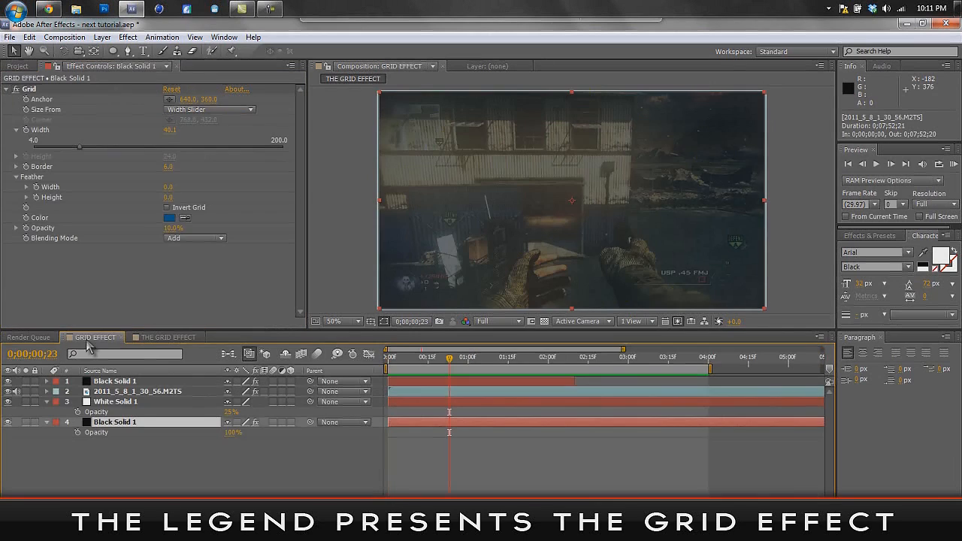
{"action": "left_click", "coordinate": [118, 401]}
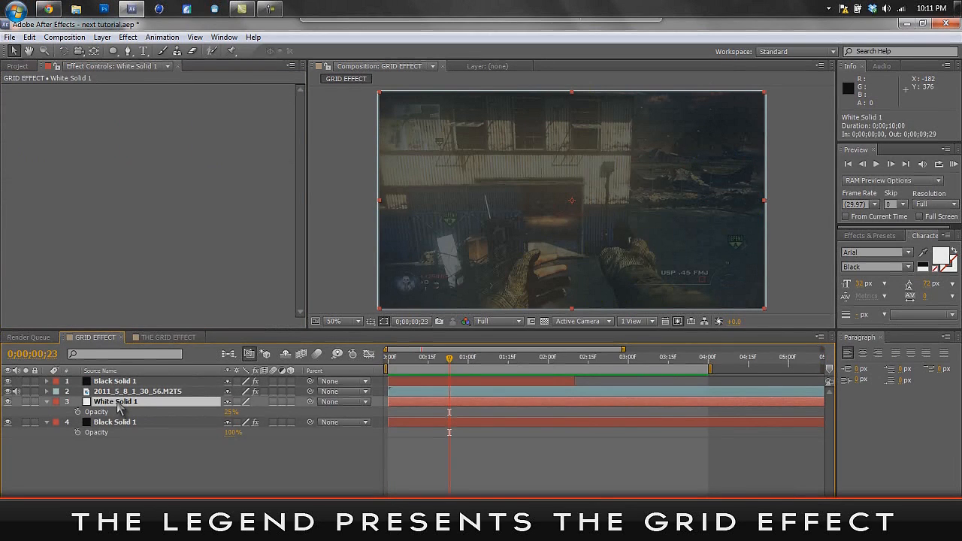
{"action": "left_click", "coordinate": [164, 336]}
- Create a white solid named WHITE SOLID with hex color FFFFFF and place it between the gameplay footage and the GRID layer
{"action": "left_click", "coordinate": [118, 402]}
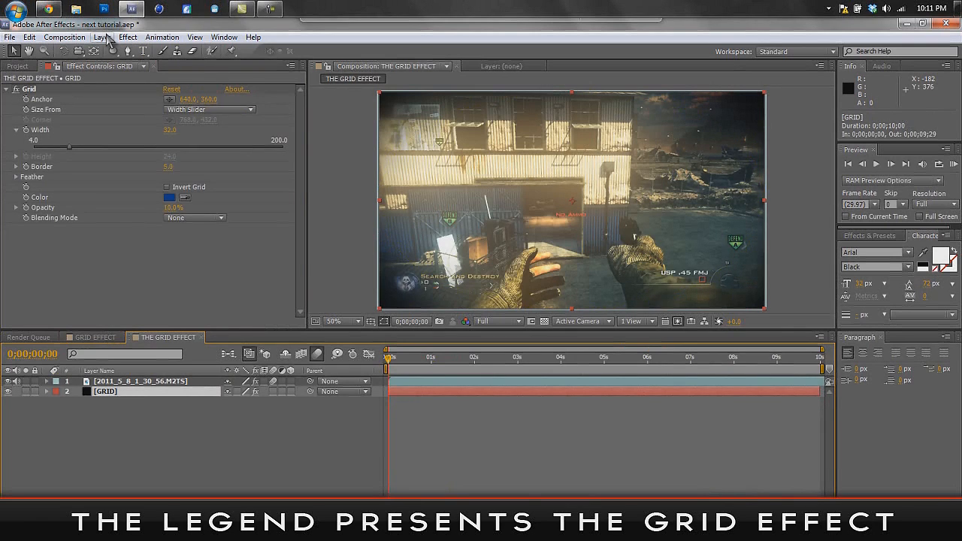
{"action": "key", "text": "ctrl+y"}
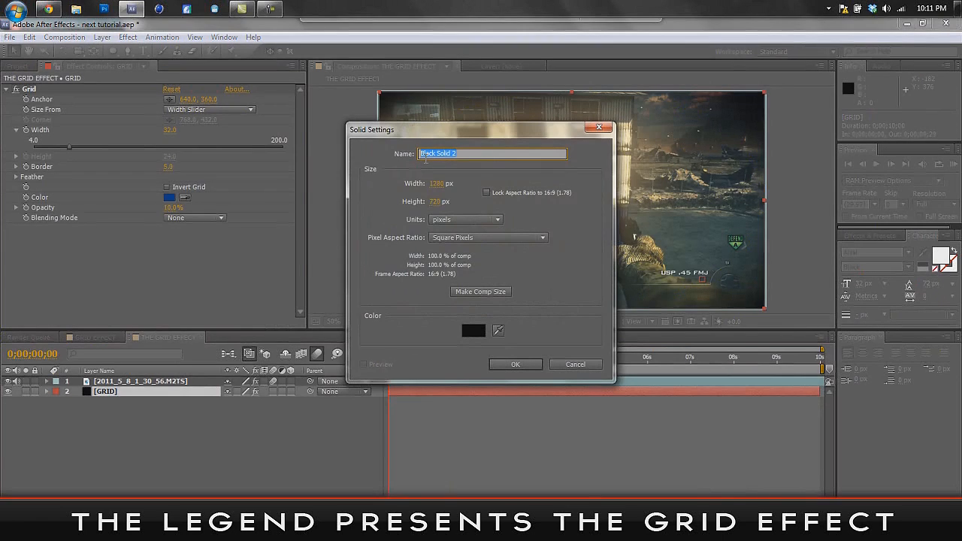
{"action": "type", "text": "WHITE SOLID"}
{"action": "left_click", "coordinate": [474, 331]}
{"action": "type", "text": "FFFFFF"}
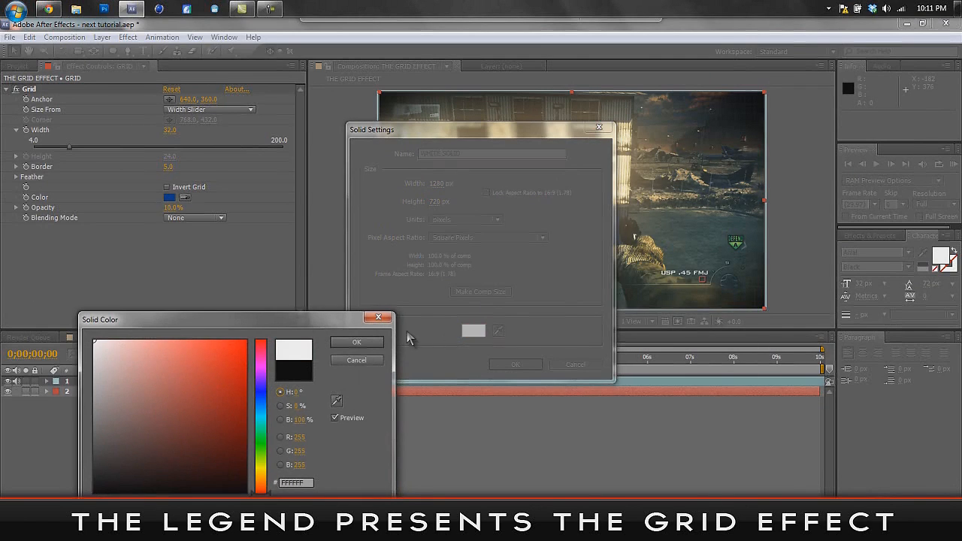
{"action": "left_click", "coordinate": [356, 342]}
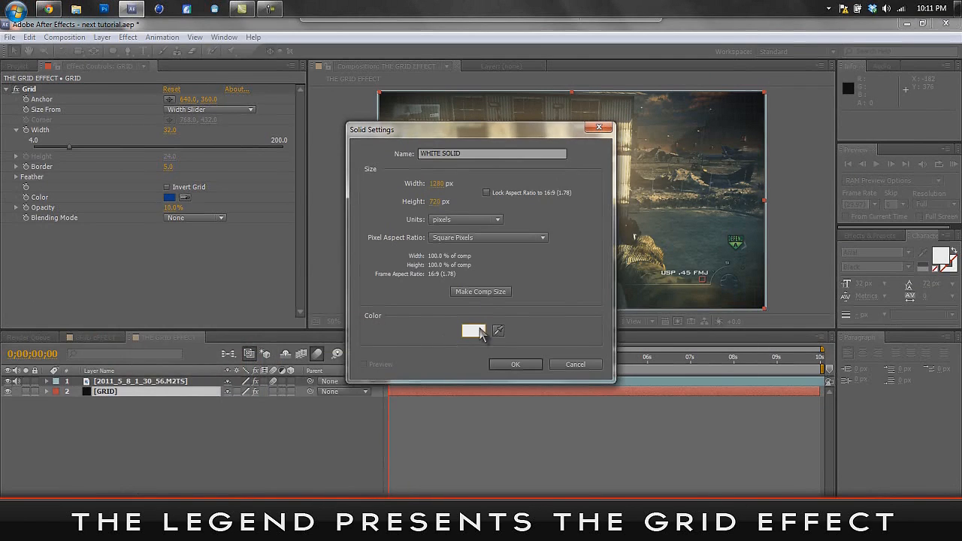
{"action": "left_click", "coordinate": [510, 366]}
{"action": "left_click_drag", "start_coordinate": [156, 386], "coordinate": [156, 401]}
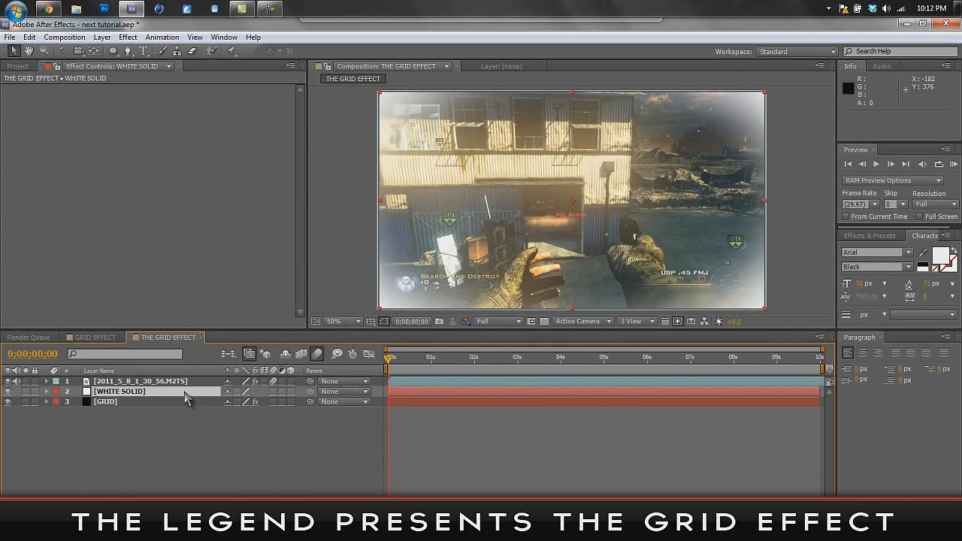
- Set the WHITE SOLID layer's opacity to 25%
{"action": "key", "text": "t"}
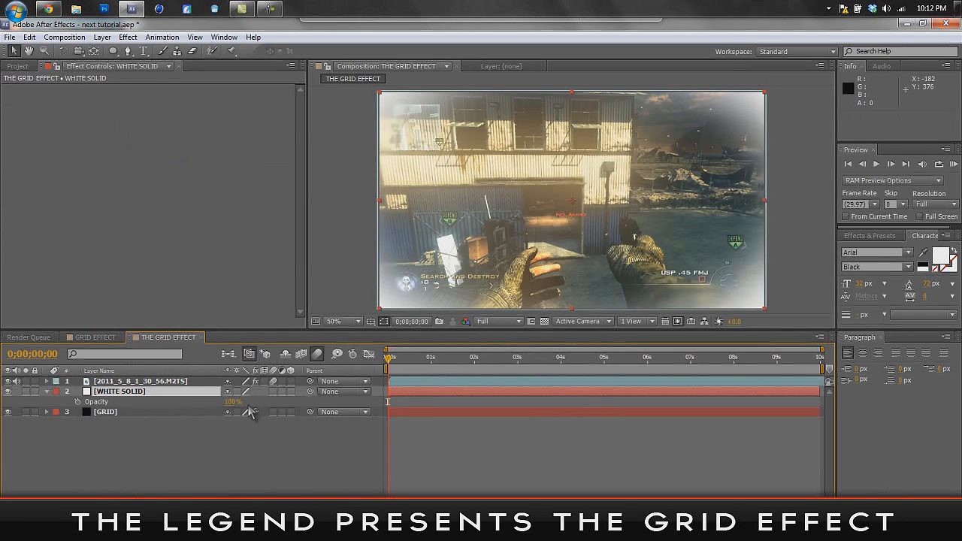
{"action": "left_click_drag", "start_coordinate": [230, 403], "coordinate": [193, 403]}
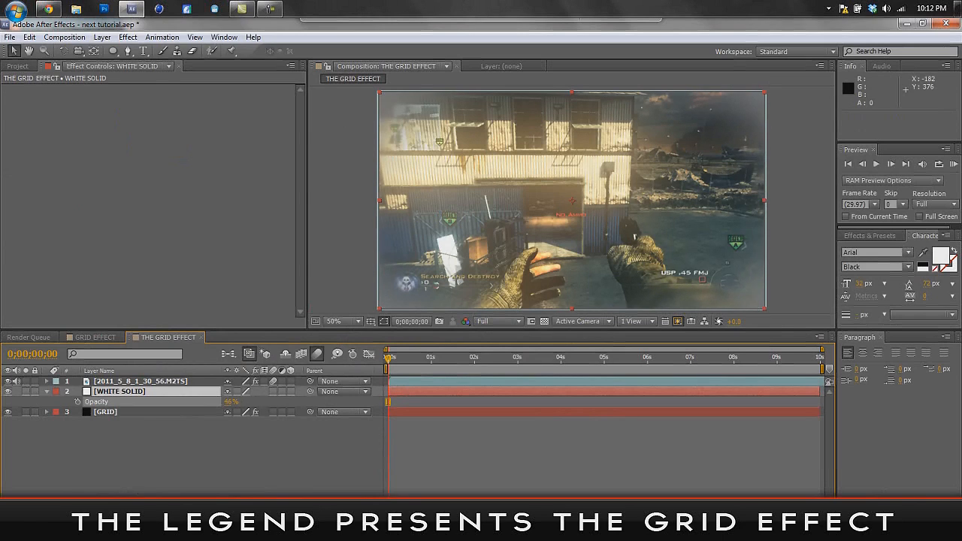
{"action": "left_click", "coordinate": [231, 402]}
{"action": "type", "text": "25"}
{"action": "left_click", "coordinate": [347, 450]}
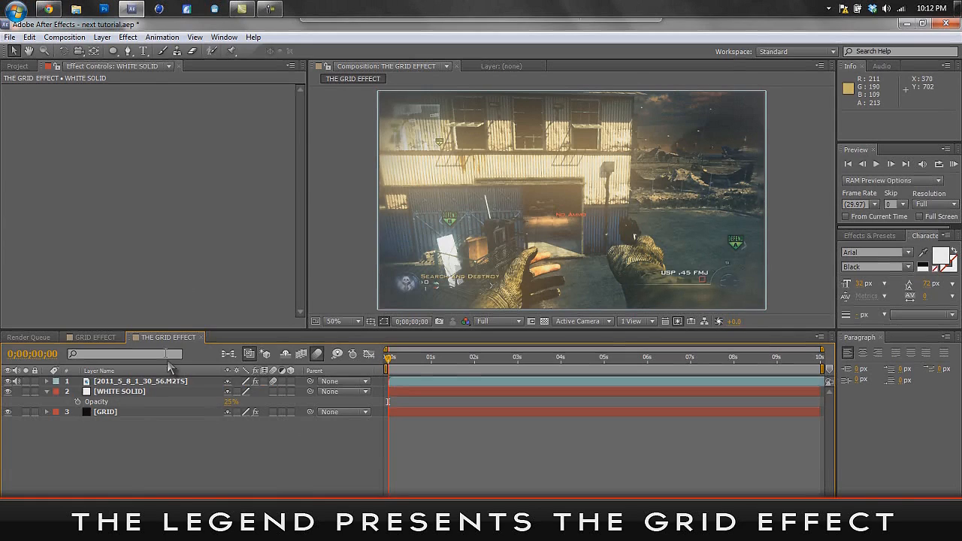
- Hide and show the WHITE SOLID layer to compare the image, and review the effects on the GRID and footage layers
{"action": "left_click", "coordinate": [8, 391]}
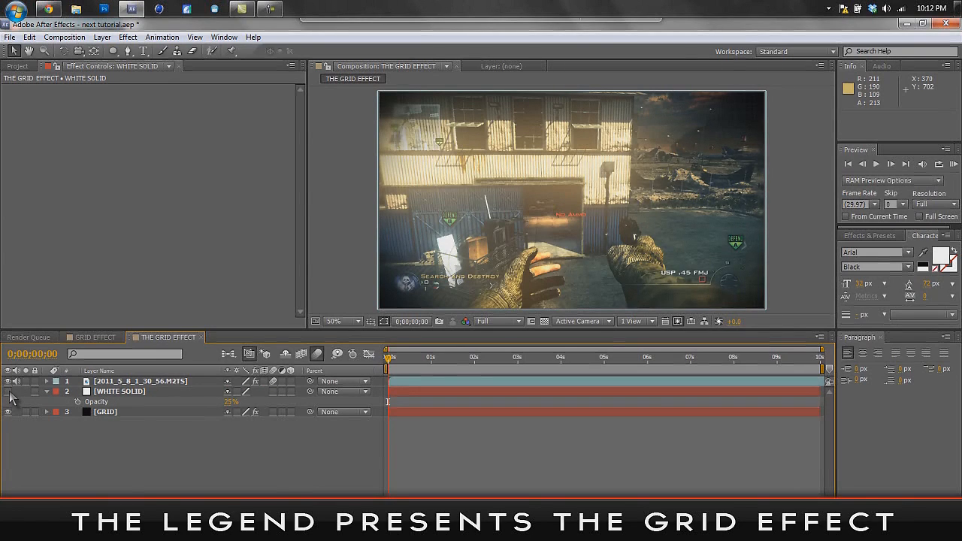
{"action": "left_click", "coordinate": [9, 392]}
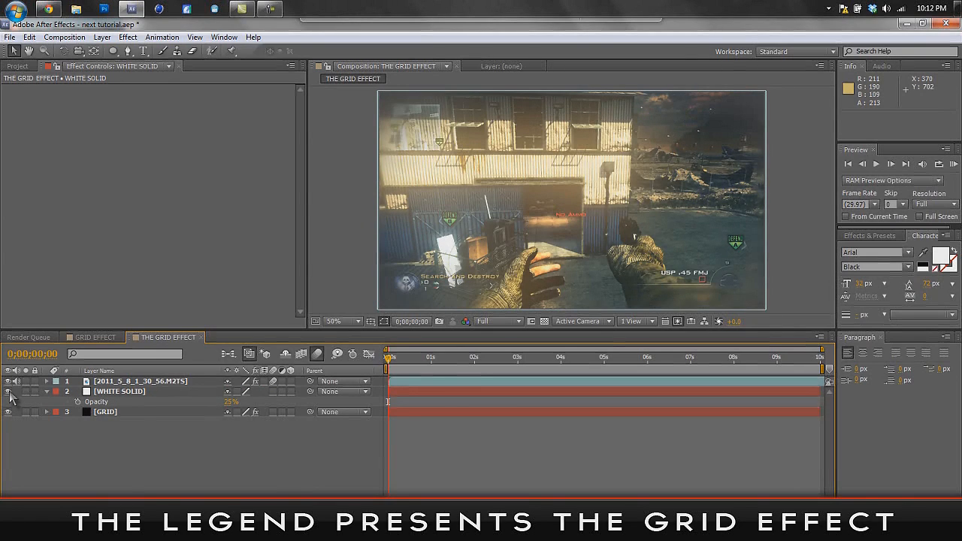
{"action": "left_click", "coordinate": [113, 413]}
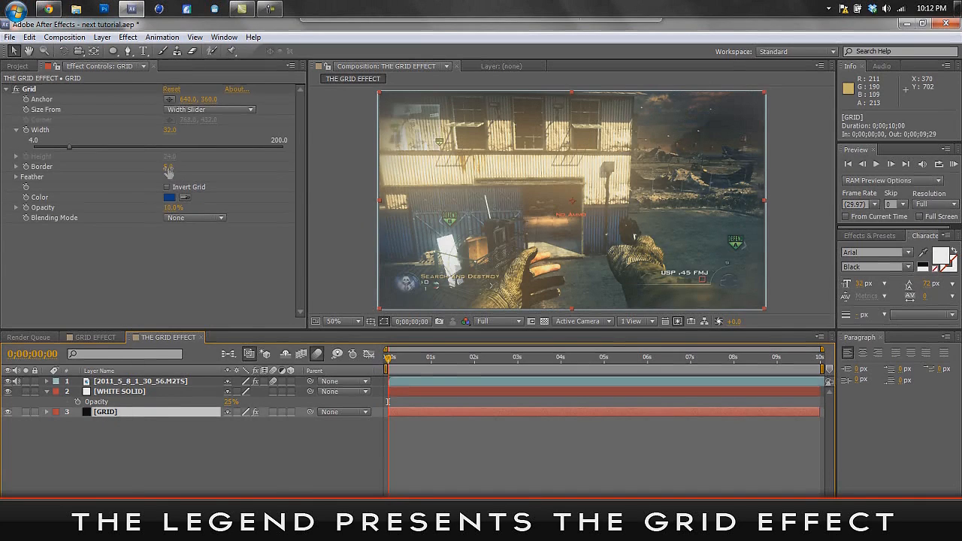
{"action": "left_click", "coordinate": [120, 381]}
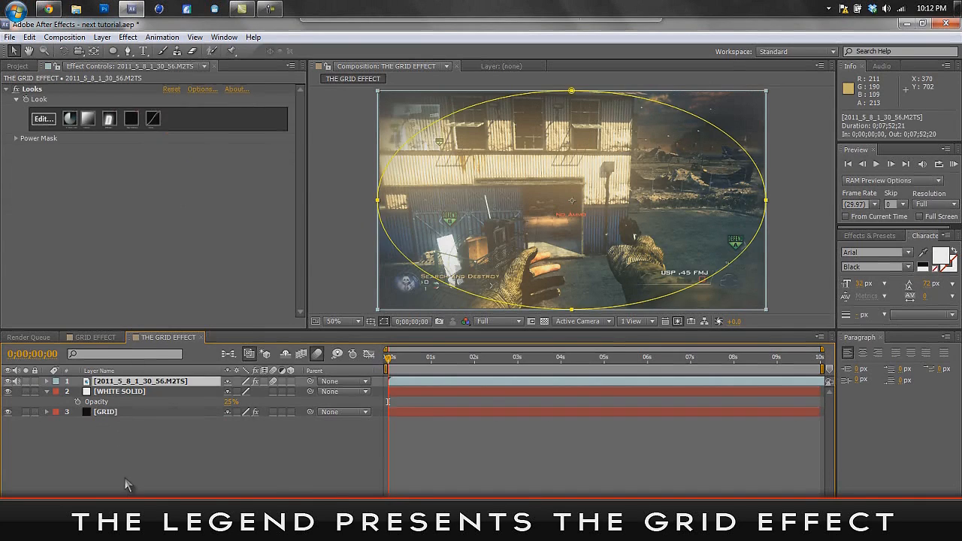
- Copy the Grid effect from the GRID layer
{"action": "left_click", "coordinate": [116, 413]}
{"action": "left_click", "coordinate": [34, 90]}
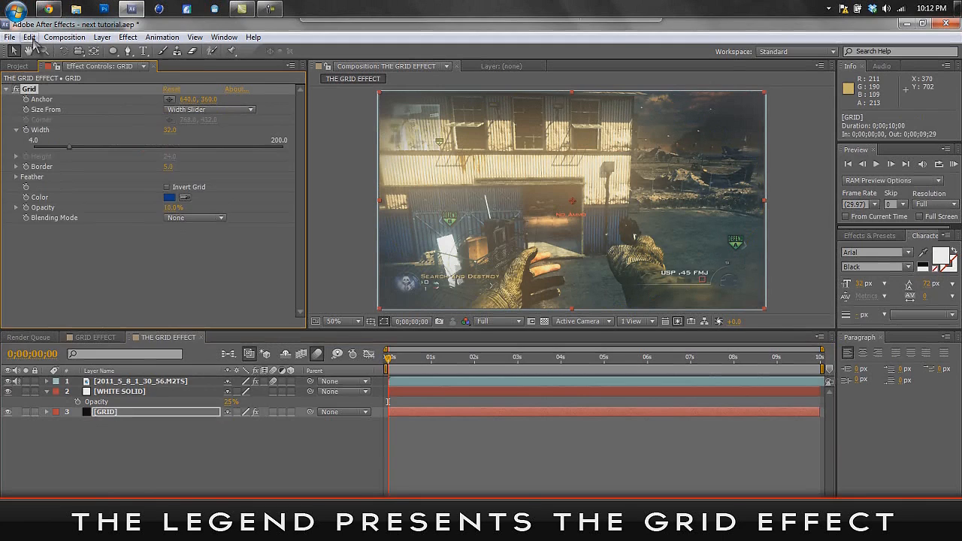
{"action": "left_click", "coordinate": [30, 37]}
{"action": "left_click", "coordinate": [54, 111]}
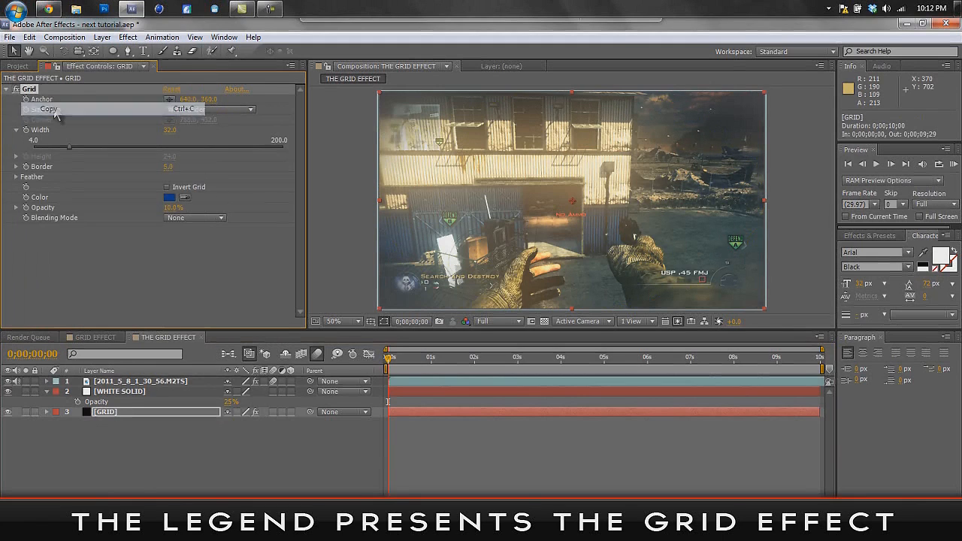
- Create a composition-sized black solid named GRID FADE with hex color 000000
{"action": "left_click", "coordinate": [124, 429]}
{"action": "key", "text": "ctrl+y"}
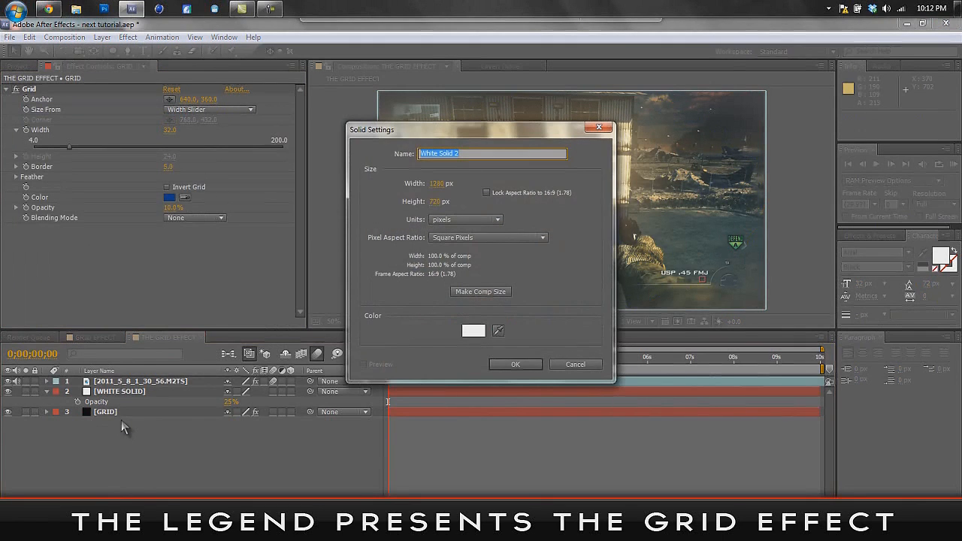
{"action": "left_click", "coordinate": [479, 292]}
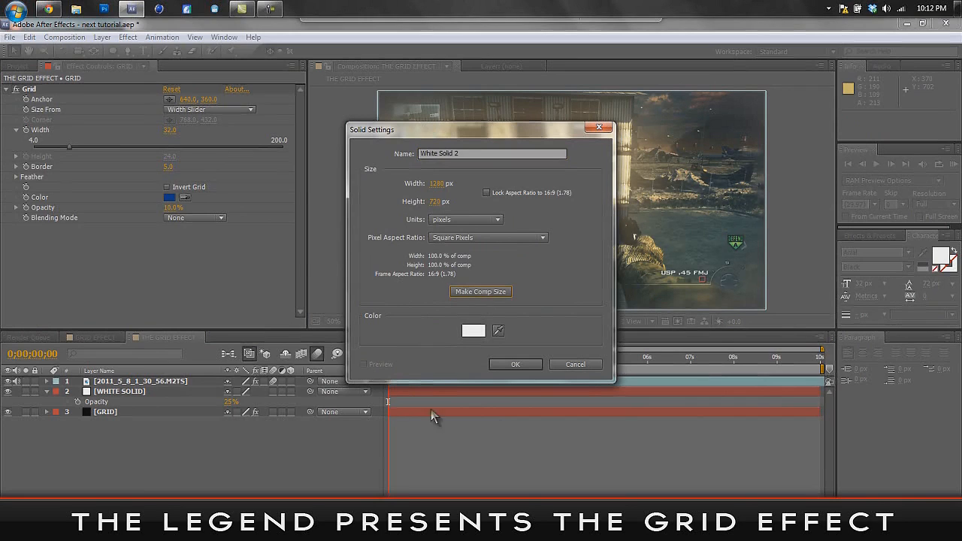
{"action": "left_click", "coordinate": [474, 331]}
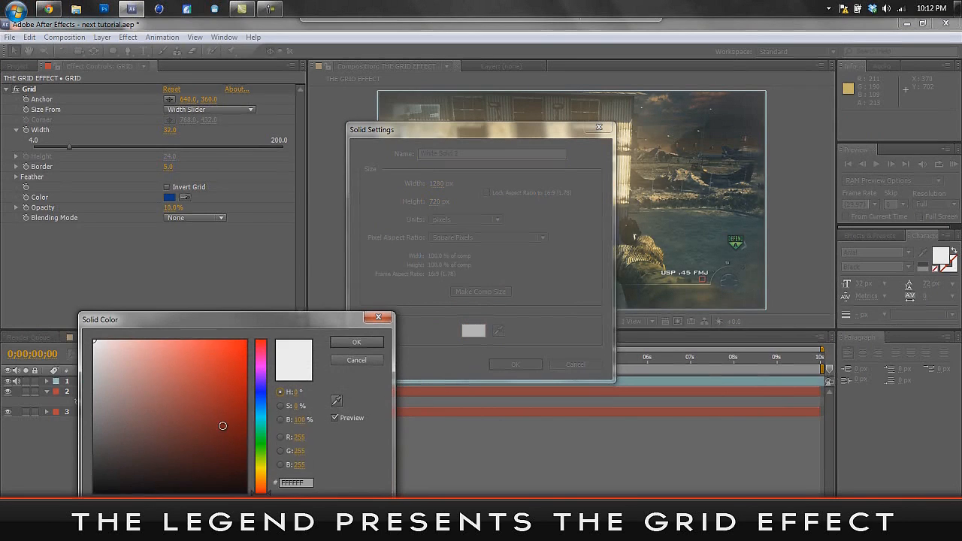
{"action": "left_click_drag", "start_coordinate": [221, 423], "coordinate": [94, 492]}
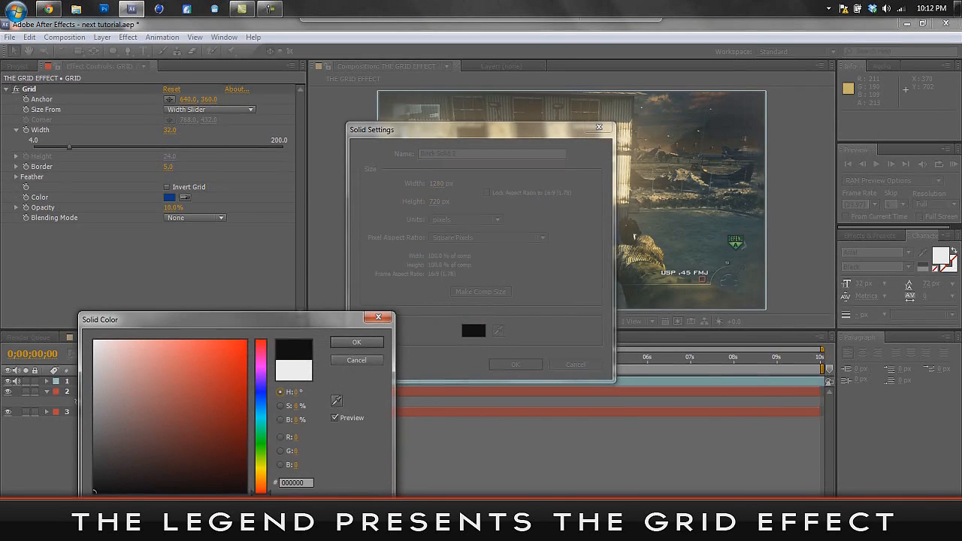
{"action": "left_click", "coordinate": [356, 342]}
{"action": "left_click_drag", "start_coordinate": [497, 153], "coordinate": [433, 154]}
{"action": "type", "text": "GRID FADE"}
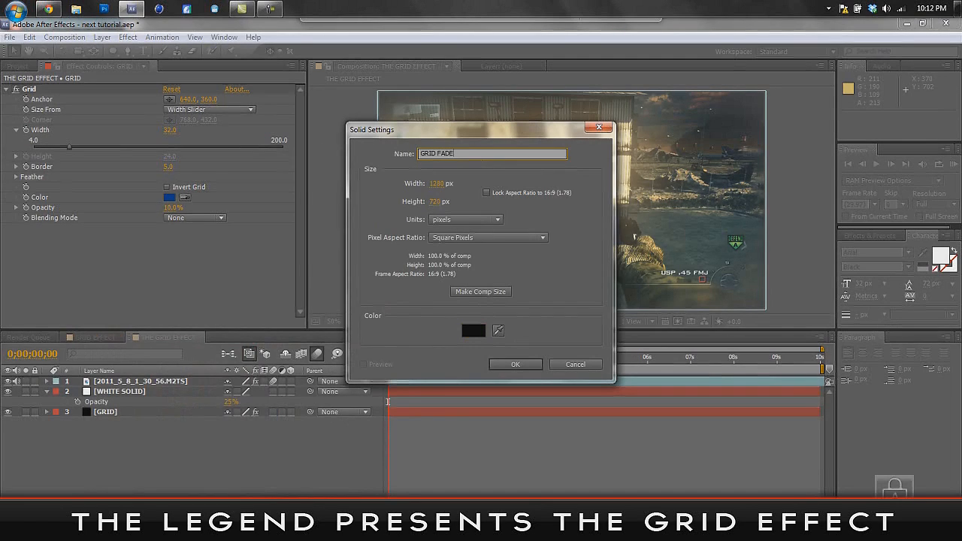
{"action": "left_click", "coordinate": [498, 293]}
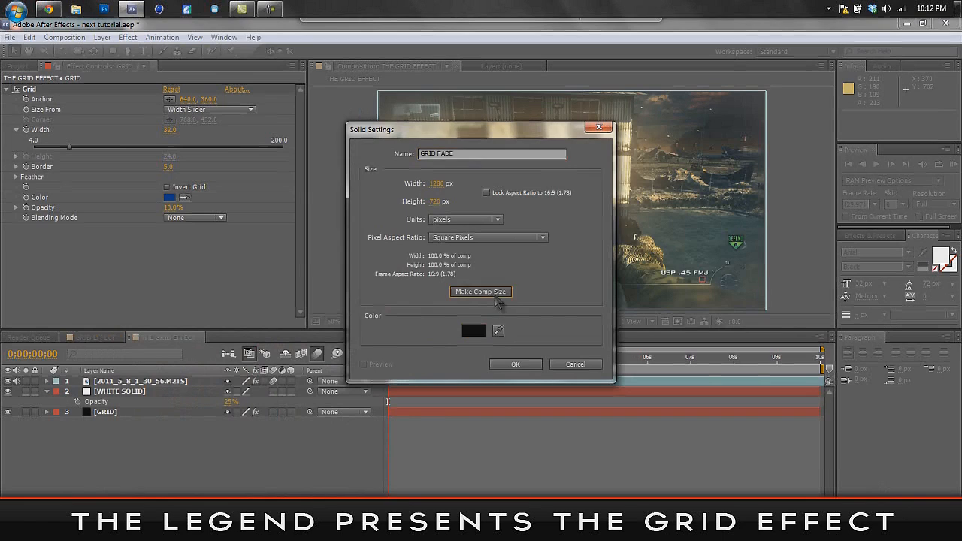
{"action": "left_click", "coordinate": [516, 364]}
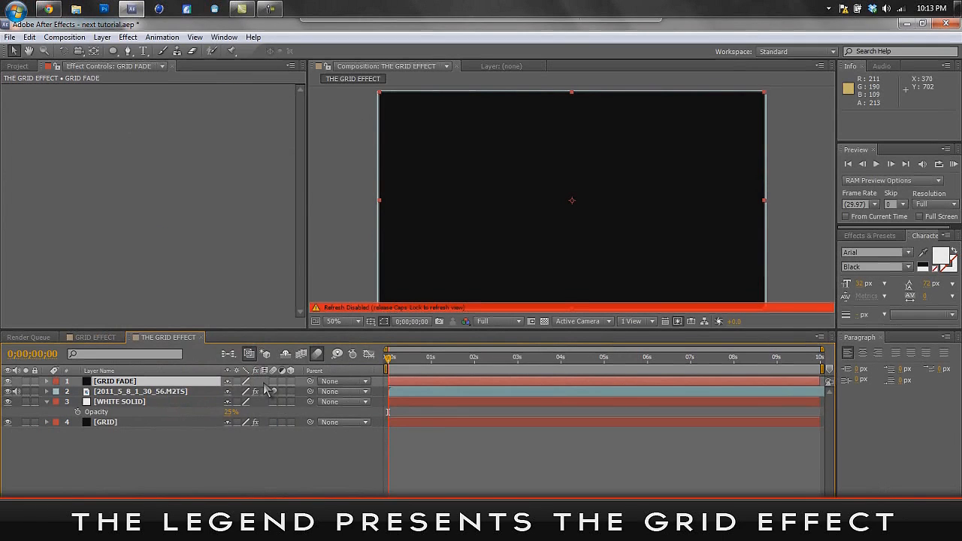
- Re-enable the preview refresh and paste the copied Grid effect onto the GRID FADE layer
{"action": "key", "text": "Caps_Lock"}
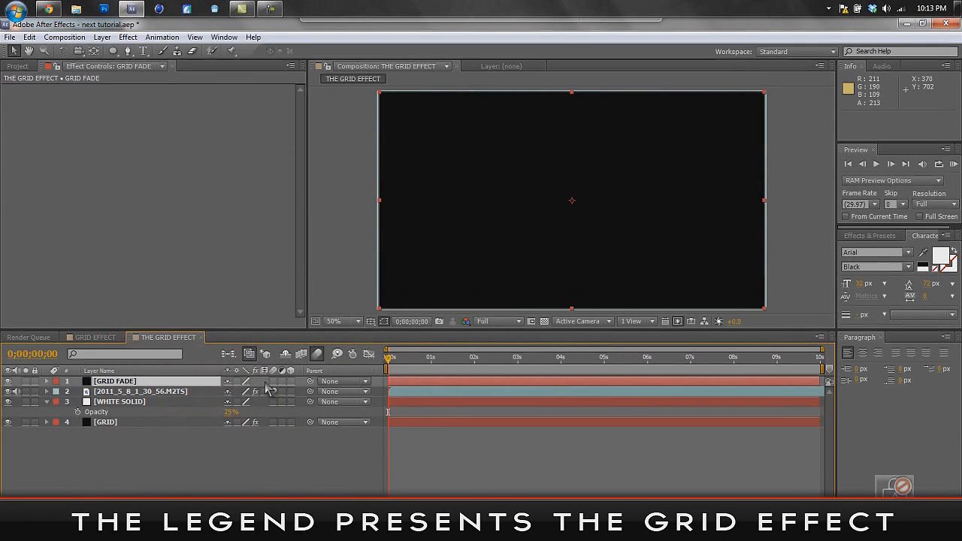
{"action": "left_click", "coordinate": [30, 37]}
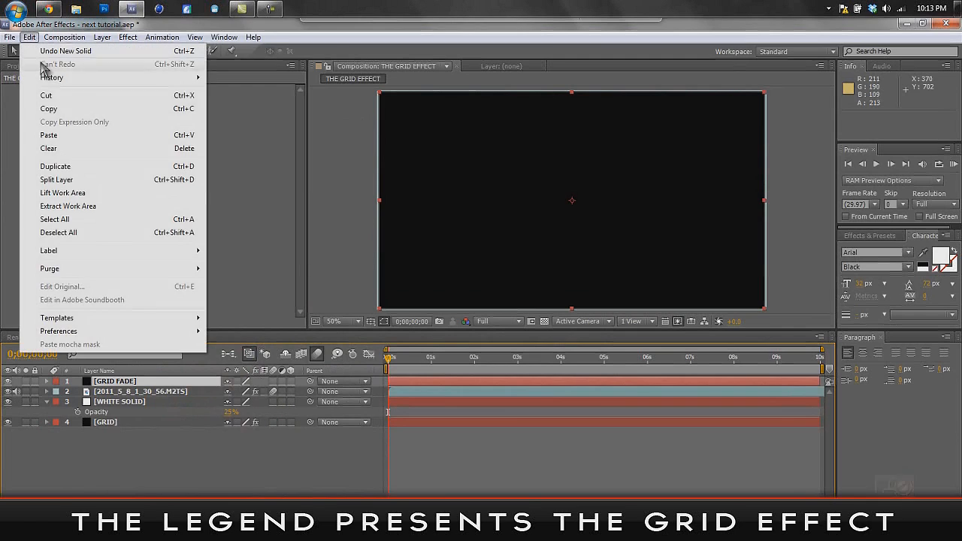
{"action": "left_click", "coordinate": [50, 135]}
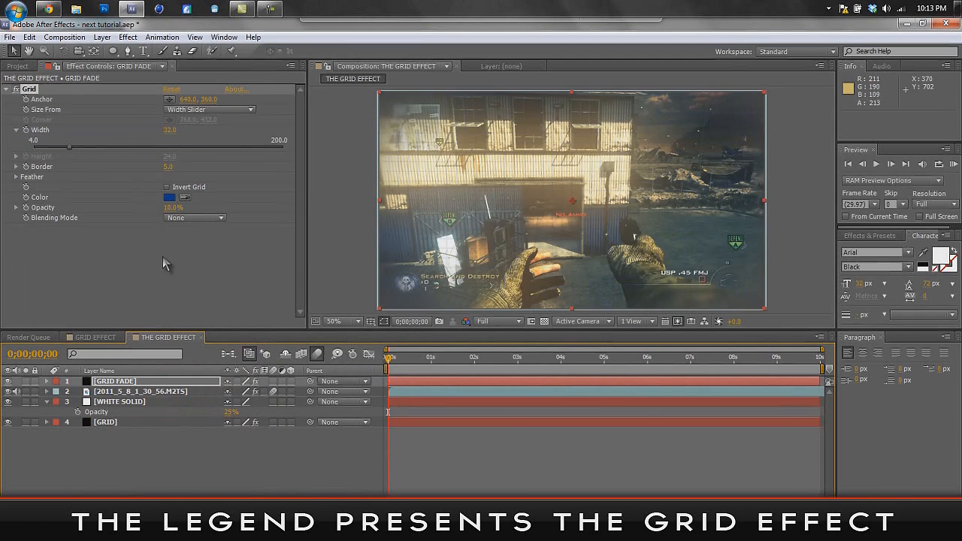
{"action": "left_click", "coordinate": [174, 382]}
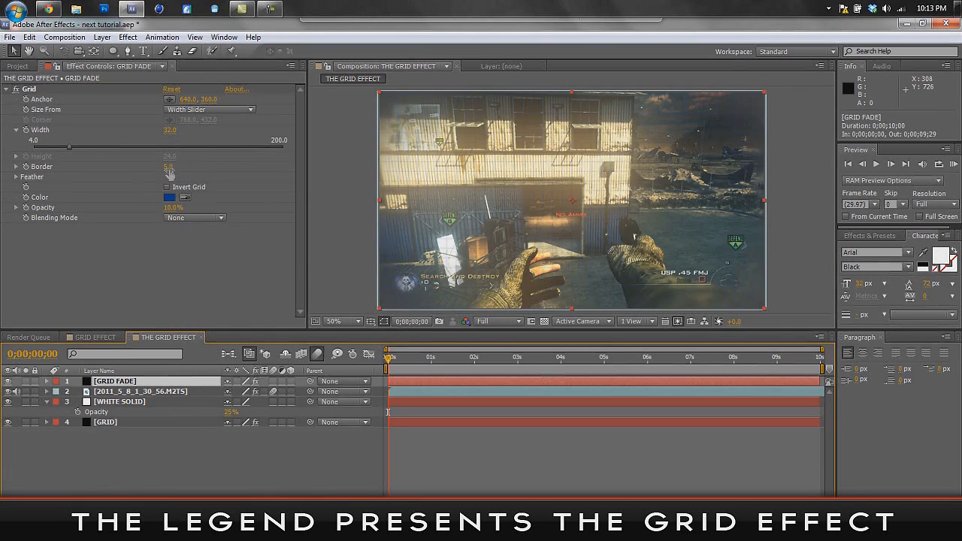
{"action": "left_click_drag", "start_coordinate": [168, 167], "coordinate": [183, 169]}
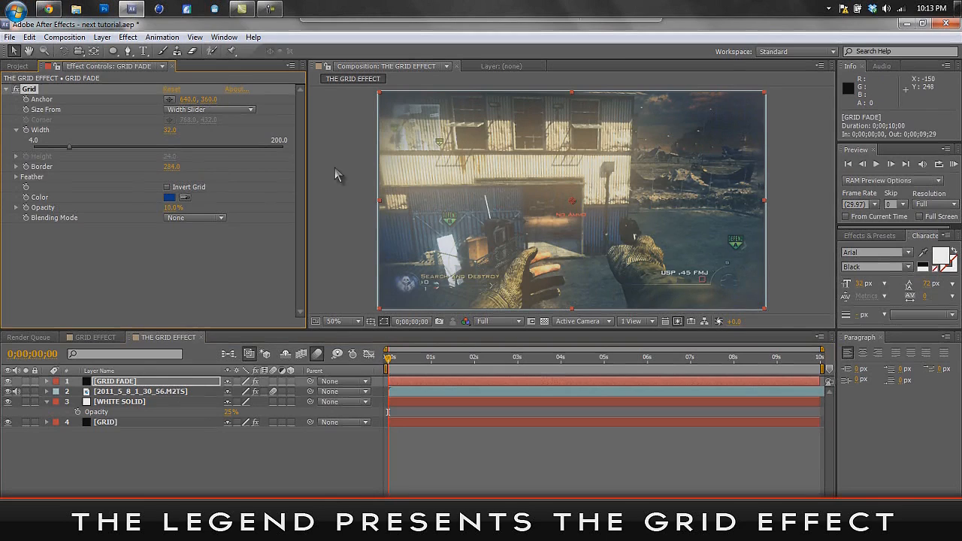
{"action": "key", "text": "ctrl+z"}
{"action": "left_click_drag", "start_coordinate": [171, 133], "coordinate": [234, 135]}
{"action": "key", "text": "ctrl+z"}
{"action": "left_click", "coordinate": [168, 167]}
{"action": "left_click", "coordinate": [185, 286]}
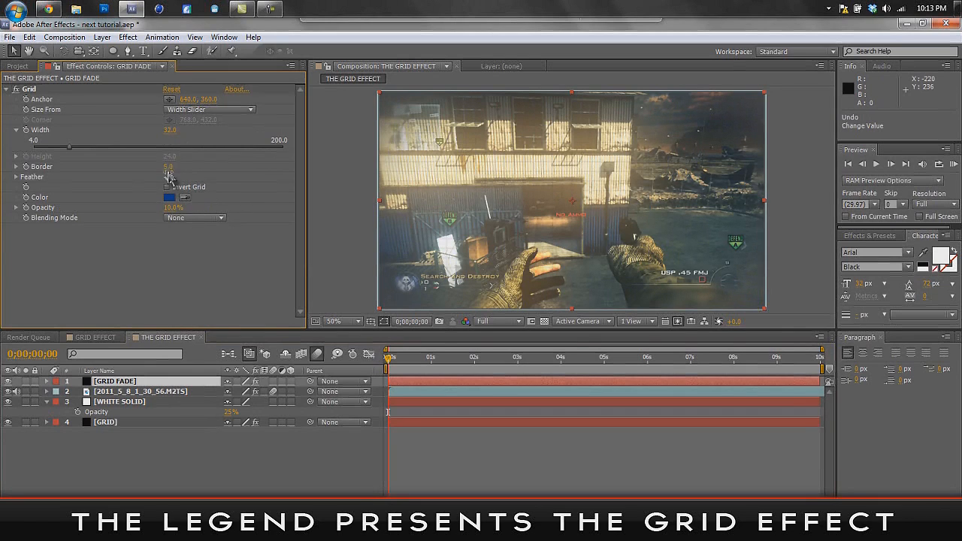
- Examine the Grid settings and blending mode of the topmost black solid in the GRID EFFECT composition, and return to THE GRID EFFECT composition
{"action": "left_click", "coordinate": [94, 338]}
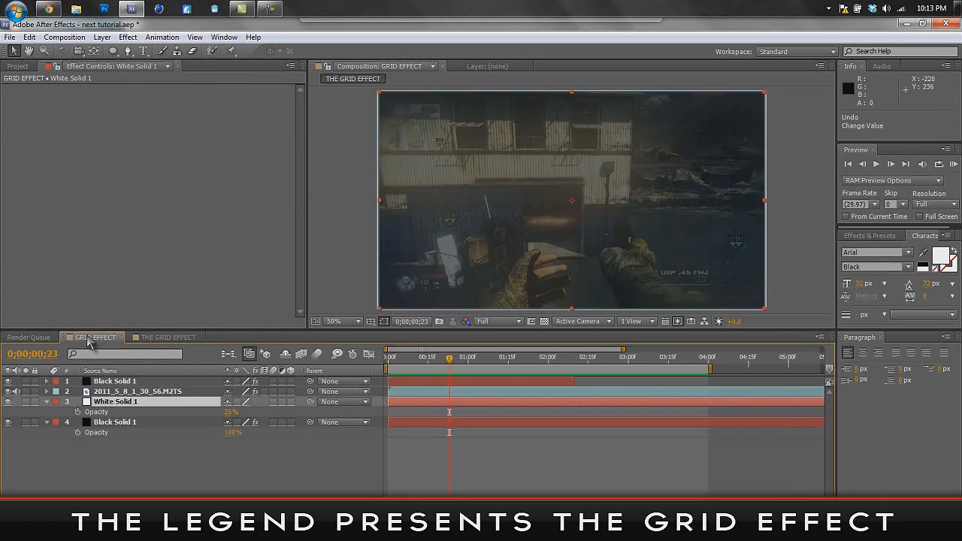
{"action": "left_click", "coordinate": [112, 382]}
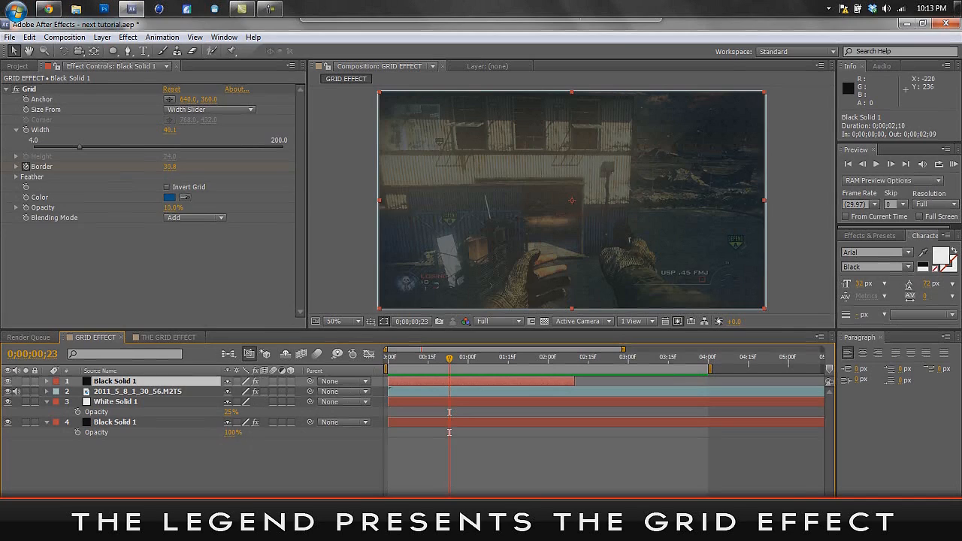
{"action": "key", "text": "F4"}
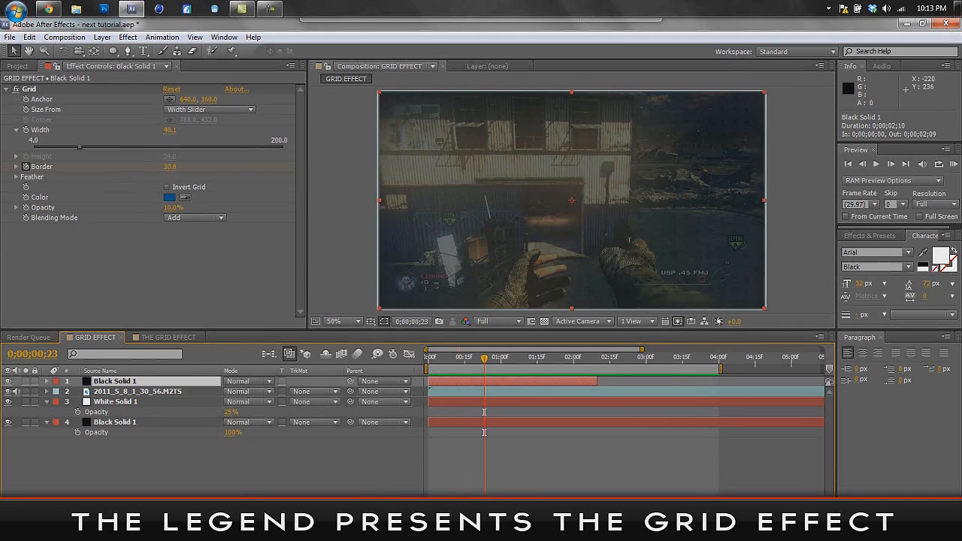
{"action": "left_click", "coordinate": [145, 340]}
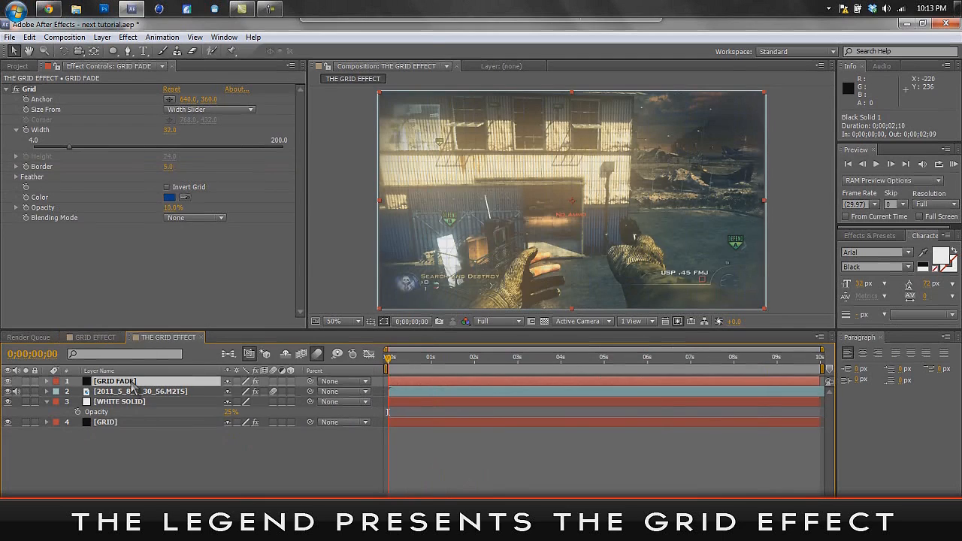
- Try larger Width and Border values in the GRID FADE layer's Grid effect
{"action": "left_click_drag", "start_coordinate": [170, 129], "coordinate": [339, 126]}
{"action": "key", "text": "ctrl+z"}
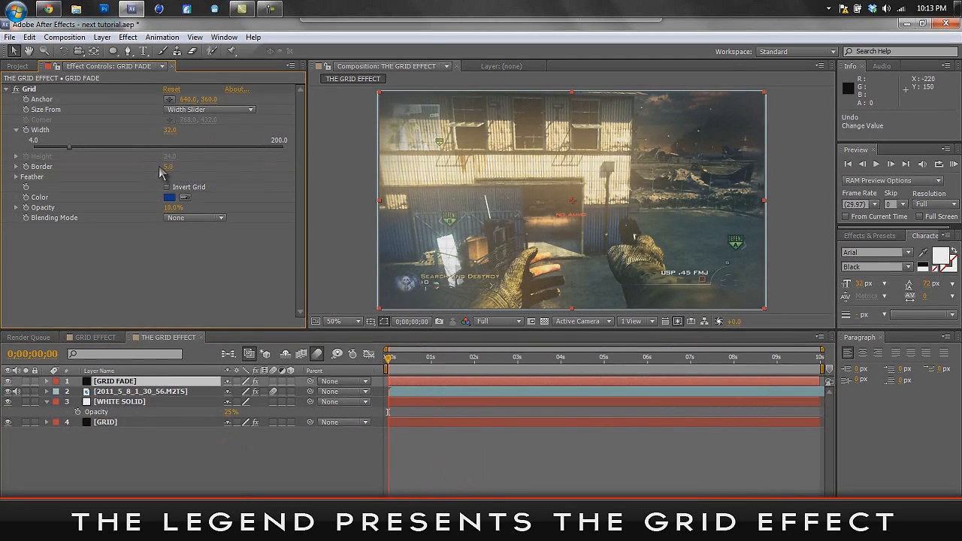
{"action": "left_click_drag", "start_coordinate": [167, 168], "coordinate": [199, 166]}
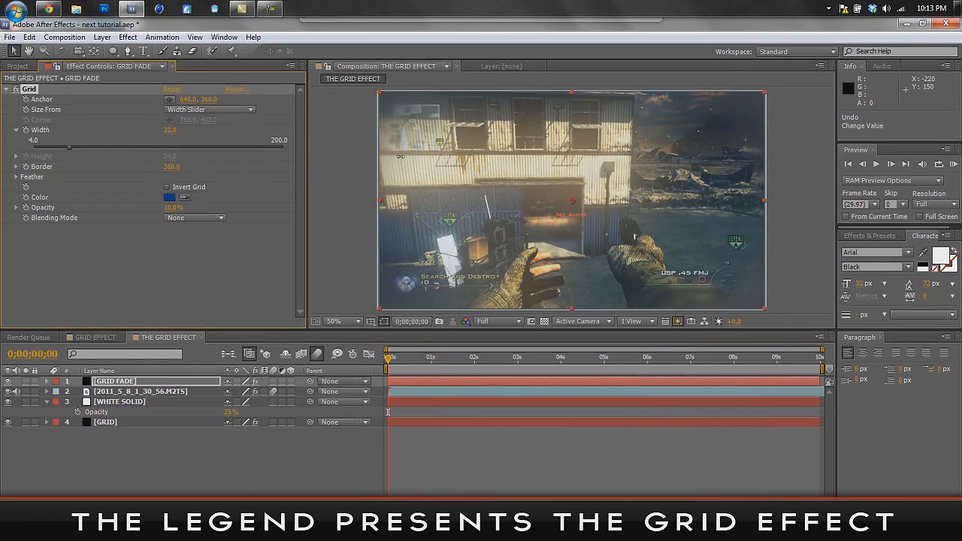
{"action": "left_click_drag", "start_coordinate": [850, 199], "coordinate": [848, 199]}
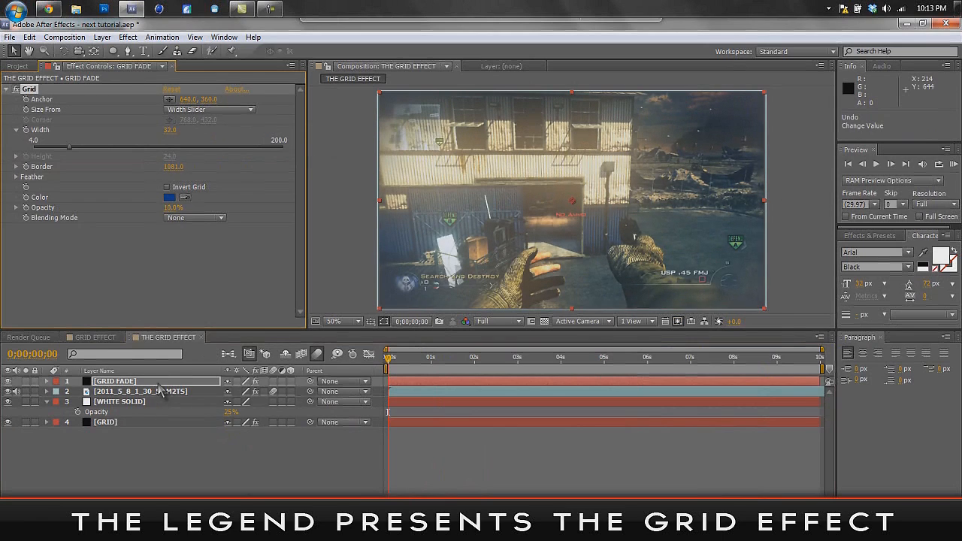
- Set the Border to 65 and the Opacity to 100% in the GRID FADE layer's Grid effect
{"action": "left_click", "coordinate": [162, 382]}
{"action": "left_click", "coordinate": [173, 167]}
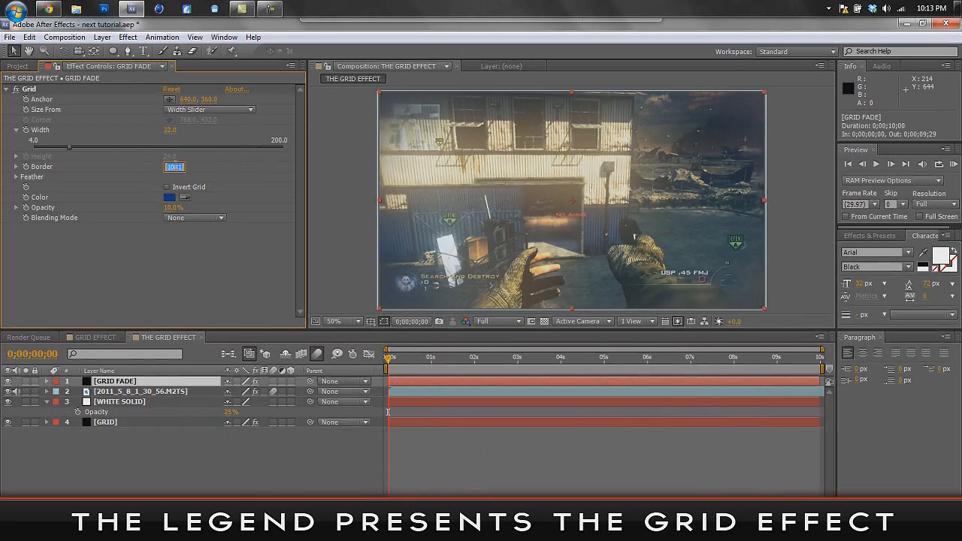
{"action": "key", "text": "Return"}
{"action": "left_click", "coordinate": [173, 207]}
{"action": "type", "text": "100"}
{"action": "key", "text": "Return"}
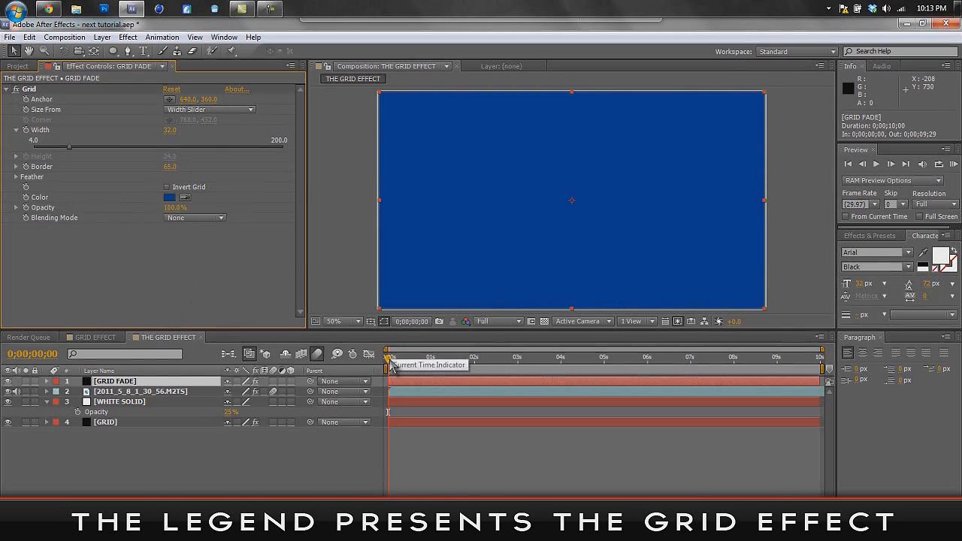
- Animate GRID FADE's Grid Border with a keyframe at the composition start and a value of 0 at 0;00;02;00
{"action": "left_click", "coordinate": [26, 167]}
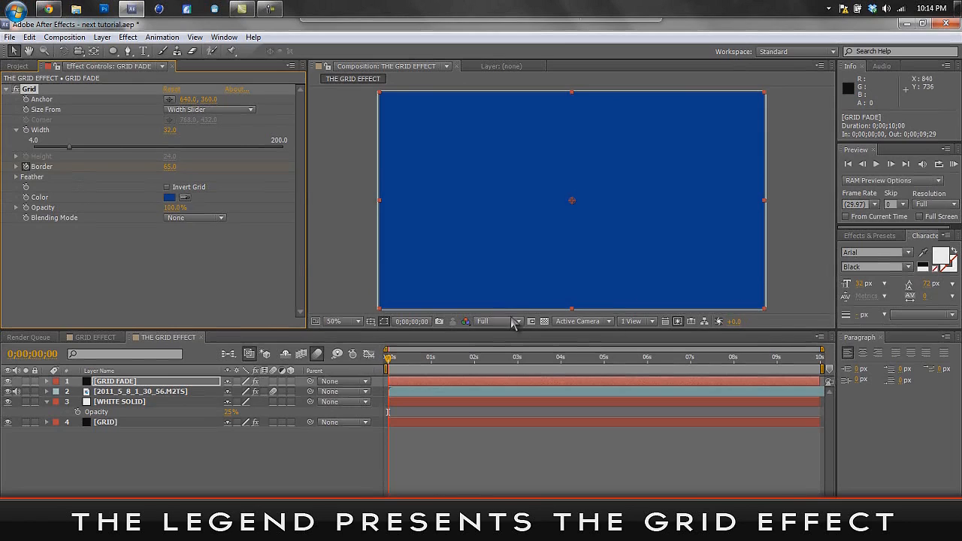
{"action": "left_click", "coordinate": [390, 360]}
{"action": "left_click", "coordinate": [474, 364]}
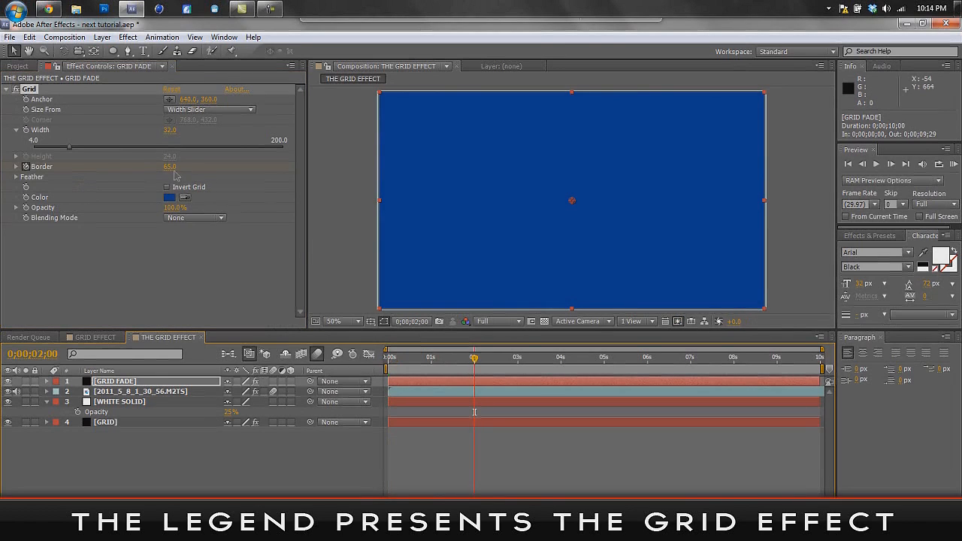
{"action": "left_click", "coordinate": [171, 167]}
{"action": "type", "text": "0"}
{"action": "key", "text": "Return"}
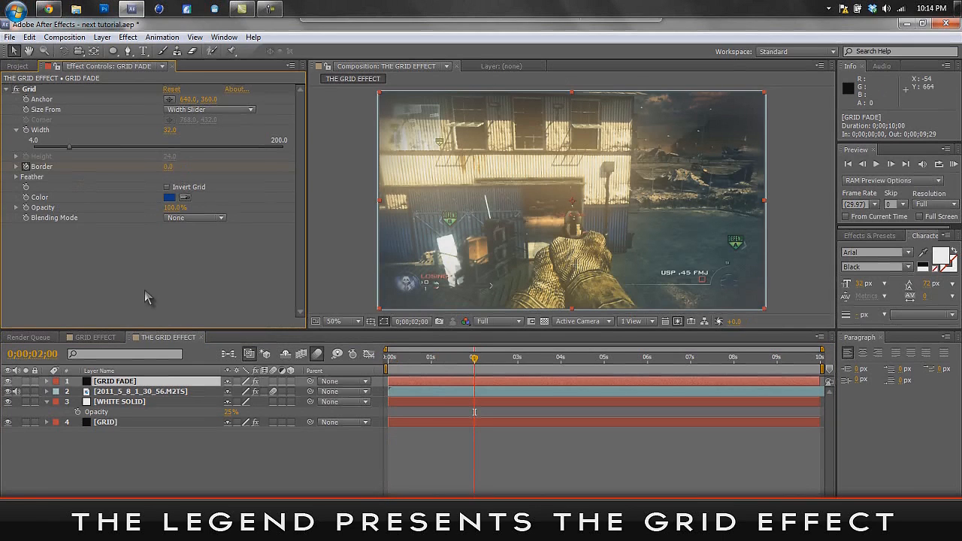
- Return to the composition start and run a RAM preview of the border animation
{"action": "left_click", "coordinate": [476, 364]}
{"action": "left_click_drag", "start_coordinate": [476, 364], "coordinate": [346, 367]}
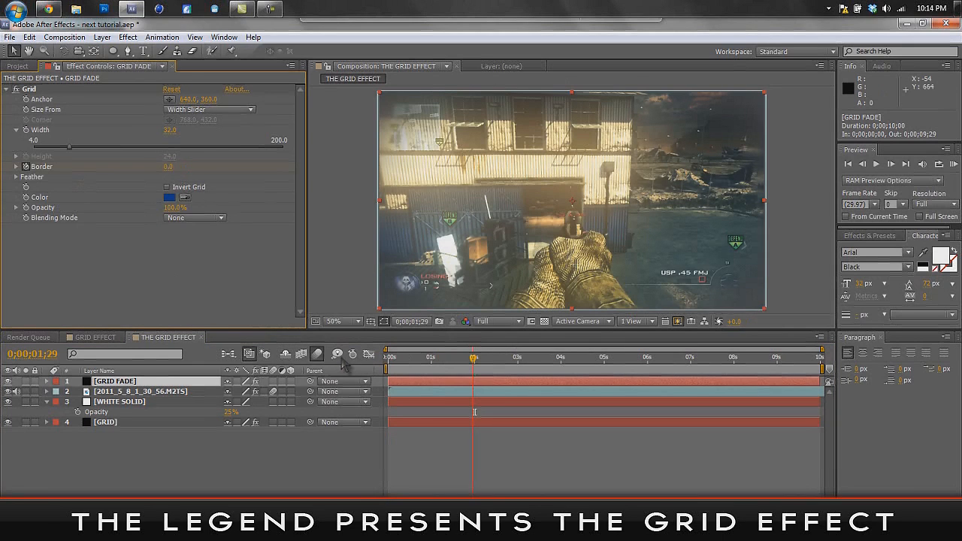
{"action": "left_click", "coordinate": [953, 165]}
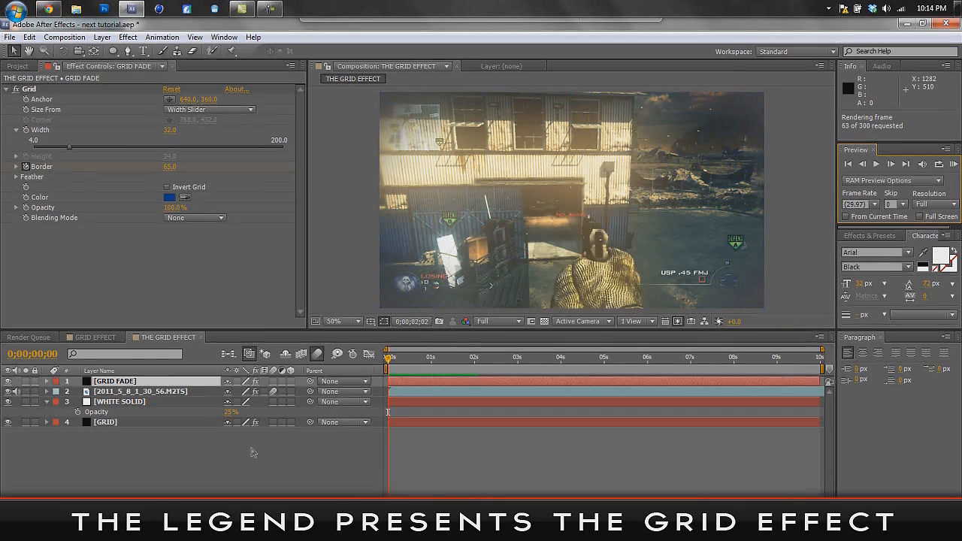
{"action": "key", "text": "space"}
{"action": "key", "text": "space"}
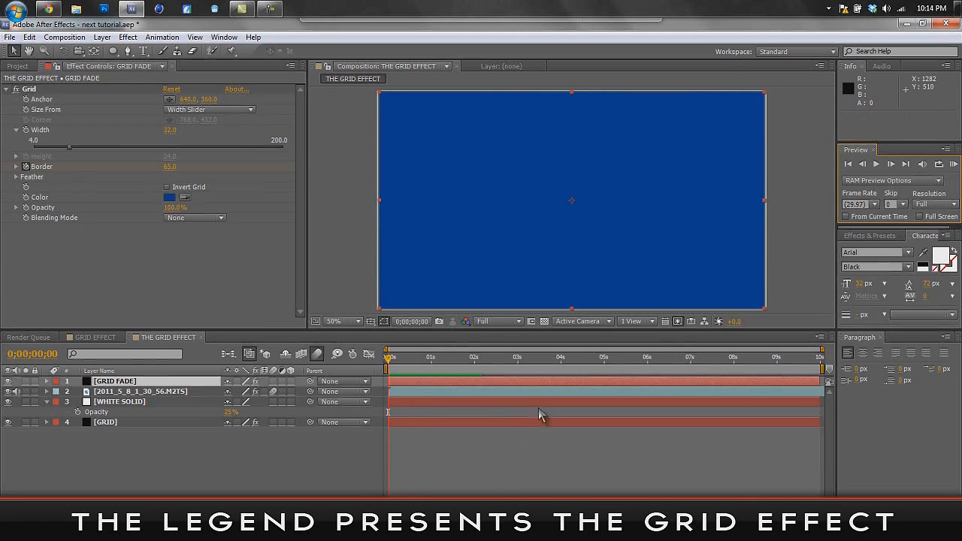
- Trim the GRID layer to start at 0;00;01;29 and the GRID FADE layer to end where GRID begins
{"action": "left_click_drag", "start_coordinate": [803, 369], "coordinate": [479, 383]}
{"action": "left_click_drag", "start_coordinate": [390, 361], "coordinate": [475, 379]}
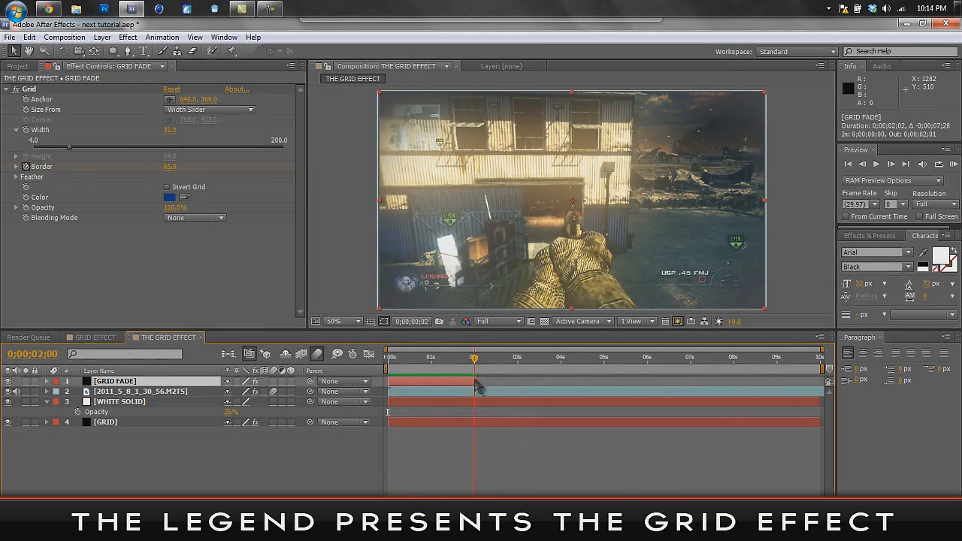
{"action": "left_click_drag", "start_coordinate": [389, 422], "coordinate": [477, 436]}
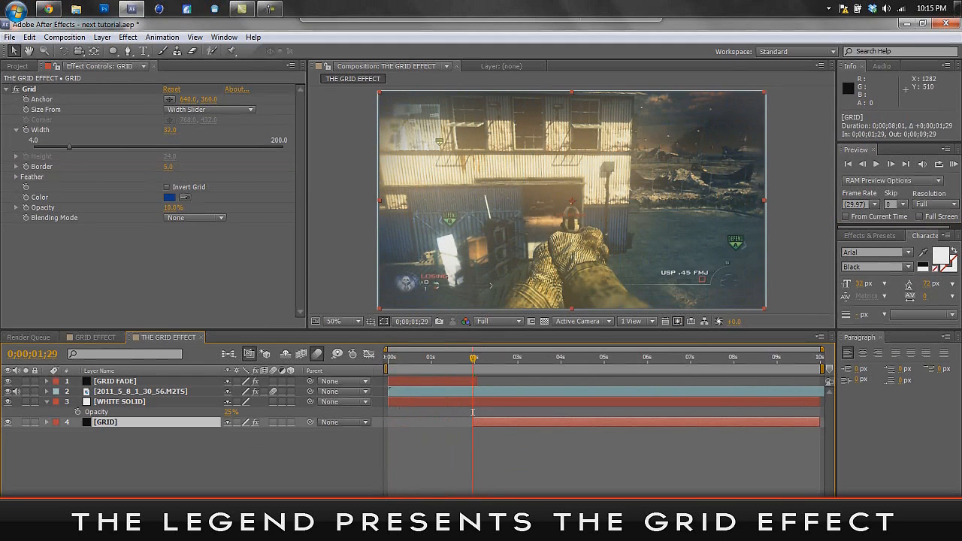
{"action": "scroll", "coordinate": [473, 413], "scroll_direction": "up", "scroll_amount": 5}
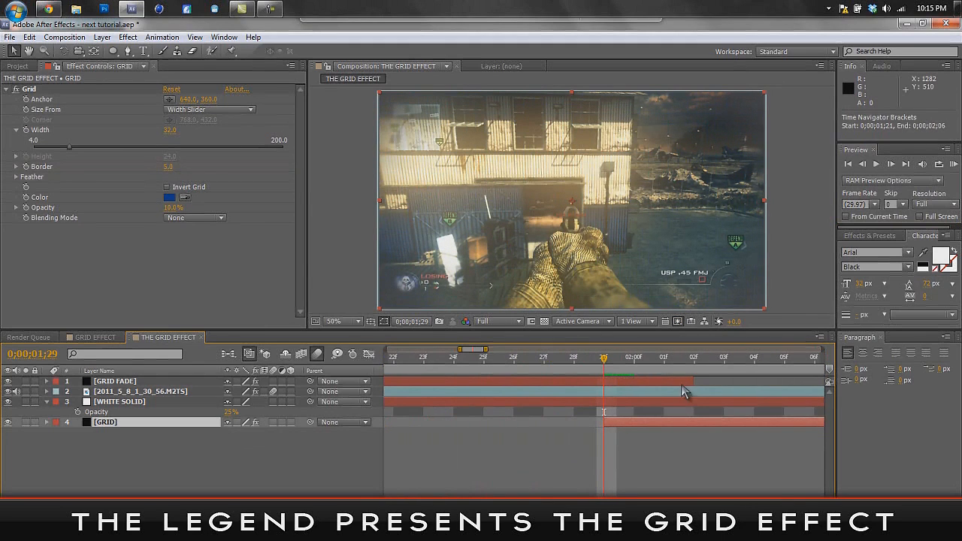
{"action": "left_click_drag", "start_coordinate": [694, 382], "coordinate": [616, 392]}
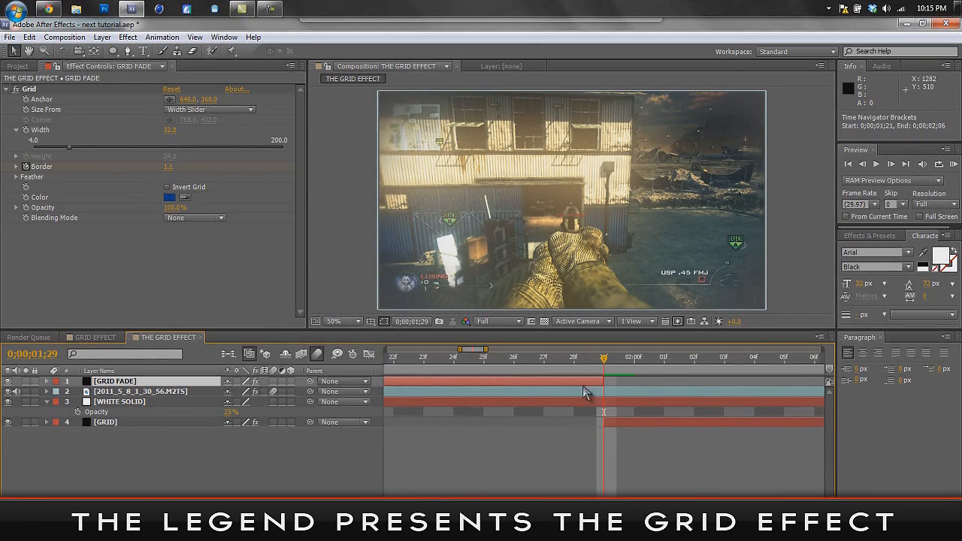
{"action": "key", "text": "semicolon"}
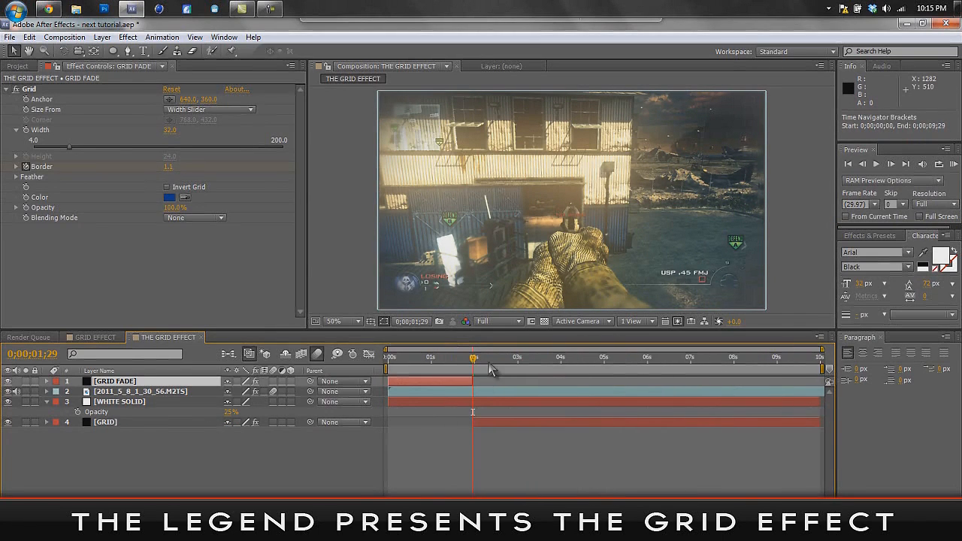
- At the composition start, set GRID FADE's Grid Border to 60 and its Width to 10
{"action": "left_click_drag", "start_coordinate": [473, 361], "coordinate": [380, 378]}
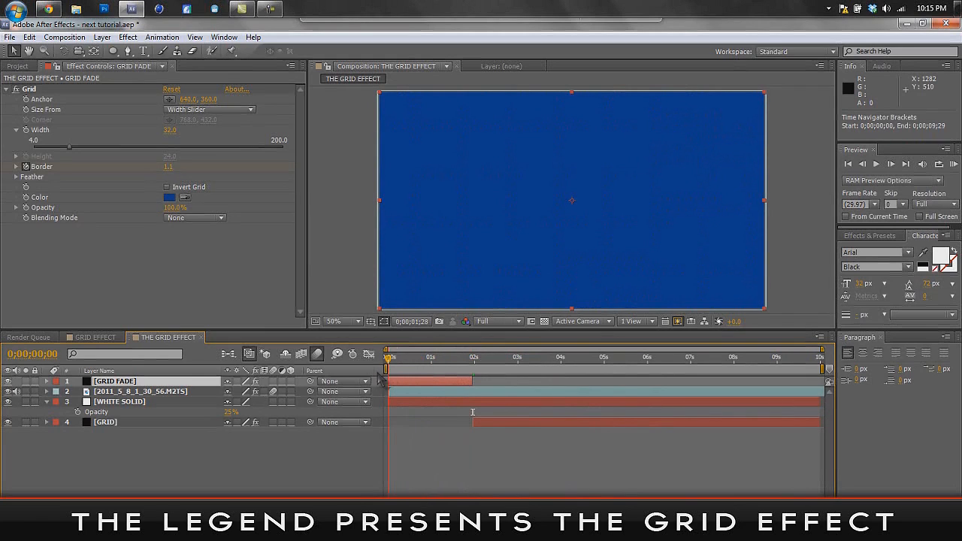
{"action": "left_click_drag", "start_coordinate": [168, 170], "coordinate": [158, 171]}
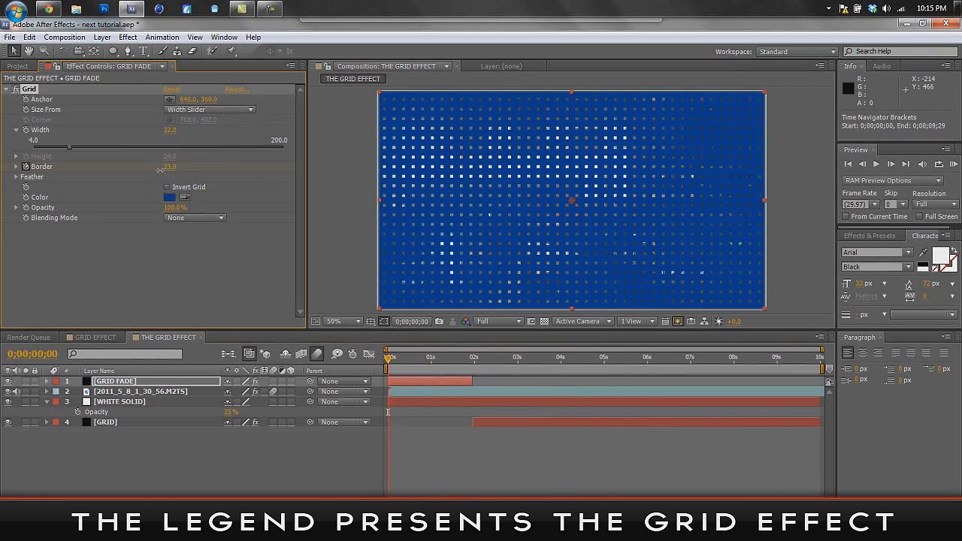
{"action": "left_click_drag", "start_coordinate": [159, 170], "coordinate": [155, 170]}
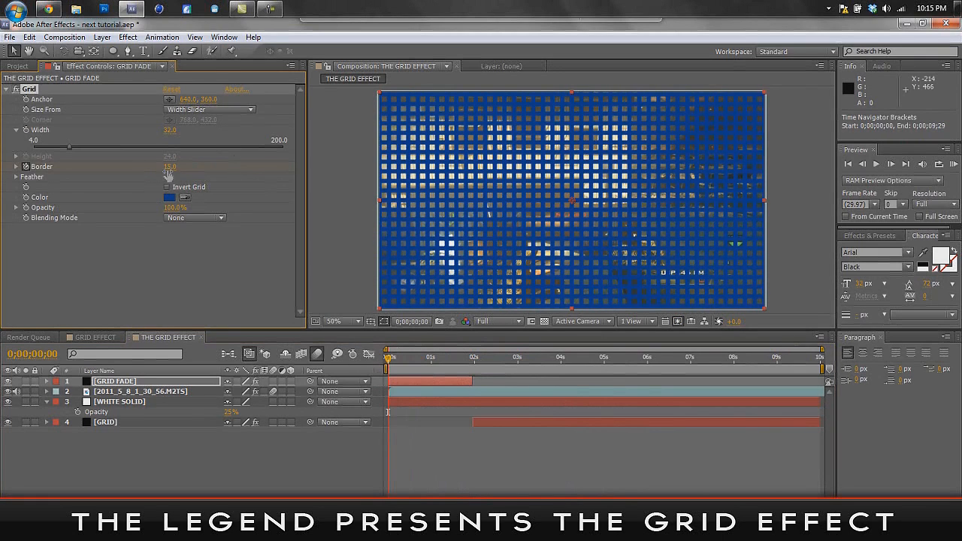
{"action": "left_click", "coordinate": [168, 167]}
{"action": "type", "text": "60"}
{"action": "left_click", "coordinate": [186, 262]}
{"action": "left_click_drag", "start_coordinate": [162, 132], "coordinate": [166, 131]}
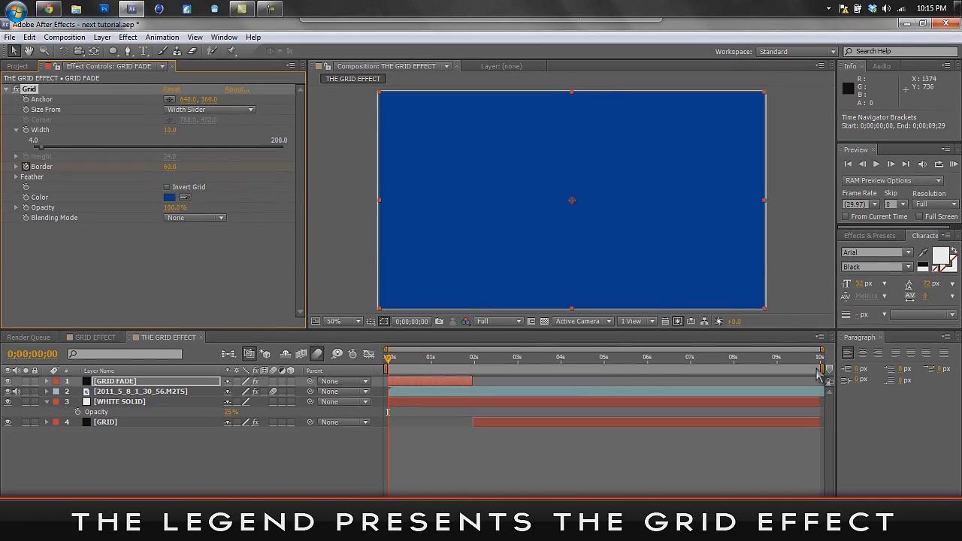
- Shorten the work area to end at 0;00;02;29 and run a RAM preview of it
{"action": "left_click", "coordinate": [821, 371]}
{"action": "left_click_drag", "start_coordinate": [822, 368], "coordinate": [519, 369]}
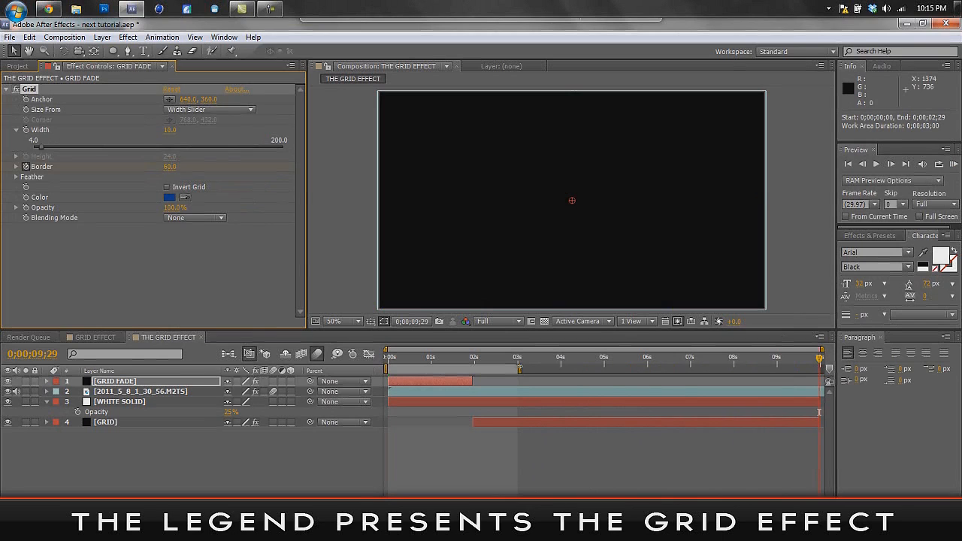
{"action": "left_click", "coordinate": [953, 164]}
{"action": "left_click", "coordinate": [952, 166]}
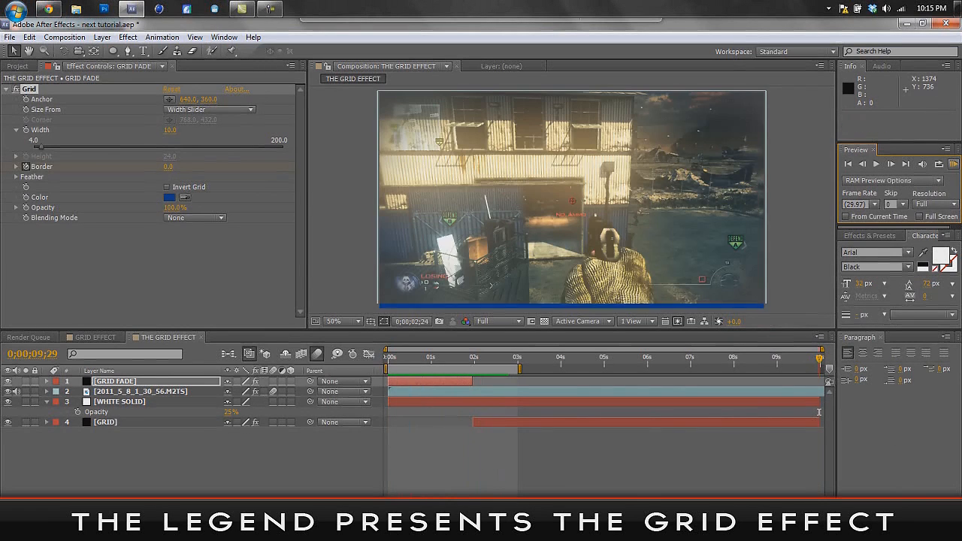
{"action": "key", "text": "space"}
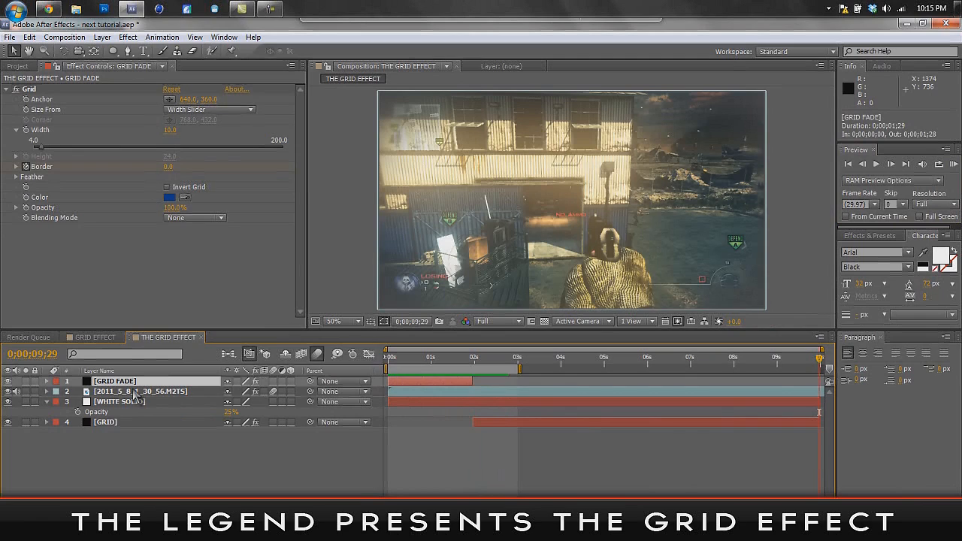
- Reveal the GRID FADE layer's Opacity and add a 100% keyframe at the composition start
{"action": "key", "text": "t"}
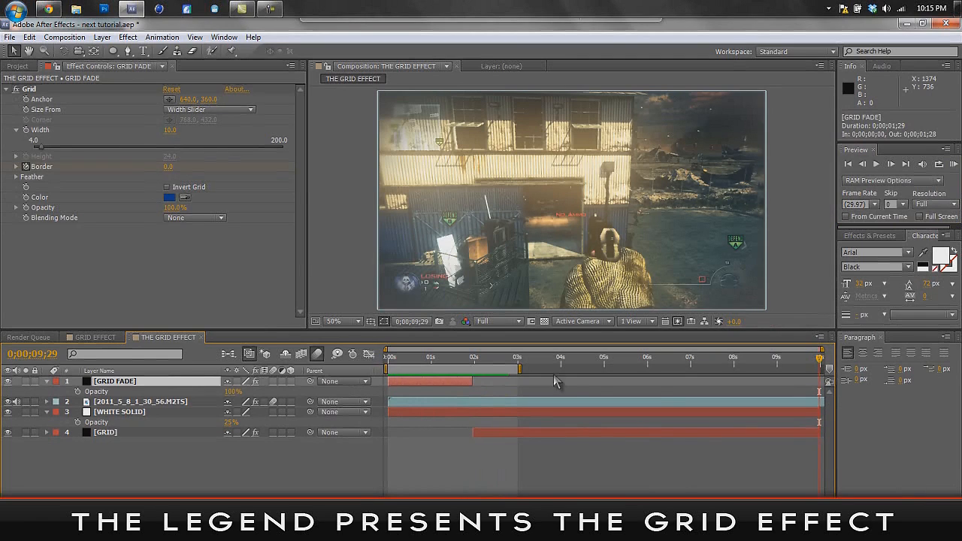
{"action": "left_click_drag", "start_coordinate": [822, 364], "coordinate": [475, 378]}
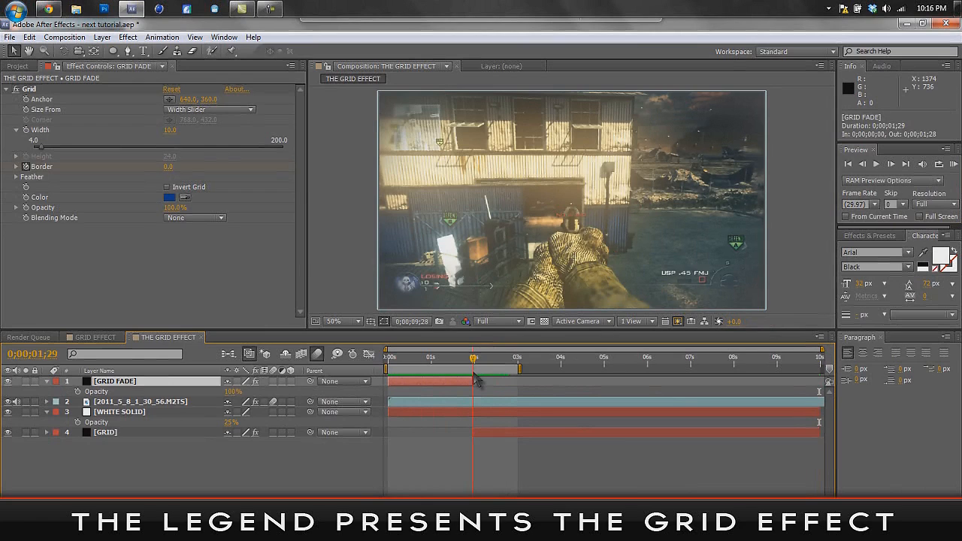
{"action": "key", "text": "Home"}
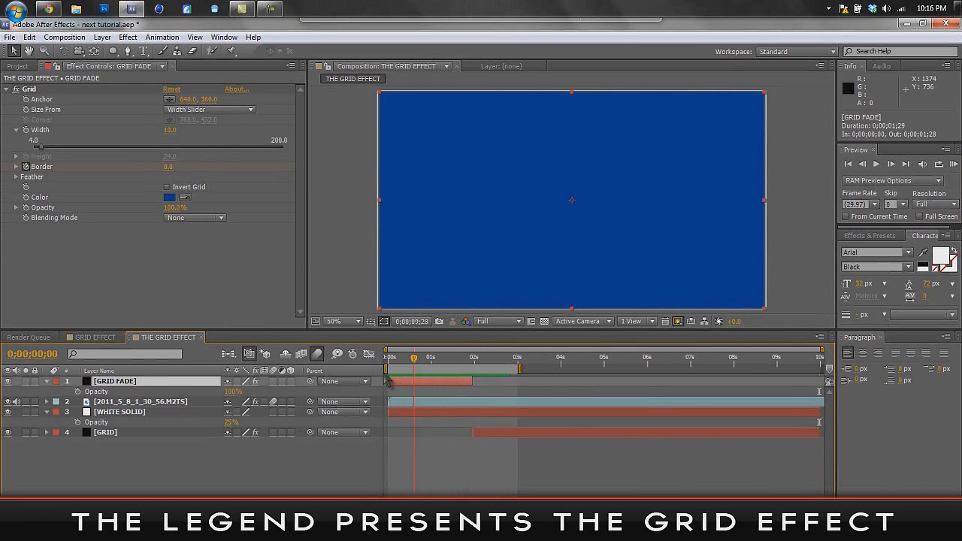
{"action": "left_click", "coordinate": [77, 392]}
- Fade out the GRID FADE layer with a lowered Opacity keyframe at 0;00;01;29, and scrub back to check the fade
{"action": "left_click_drag", "start_coordinate": [389, 364], "coordinate": [469, 410]}
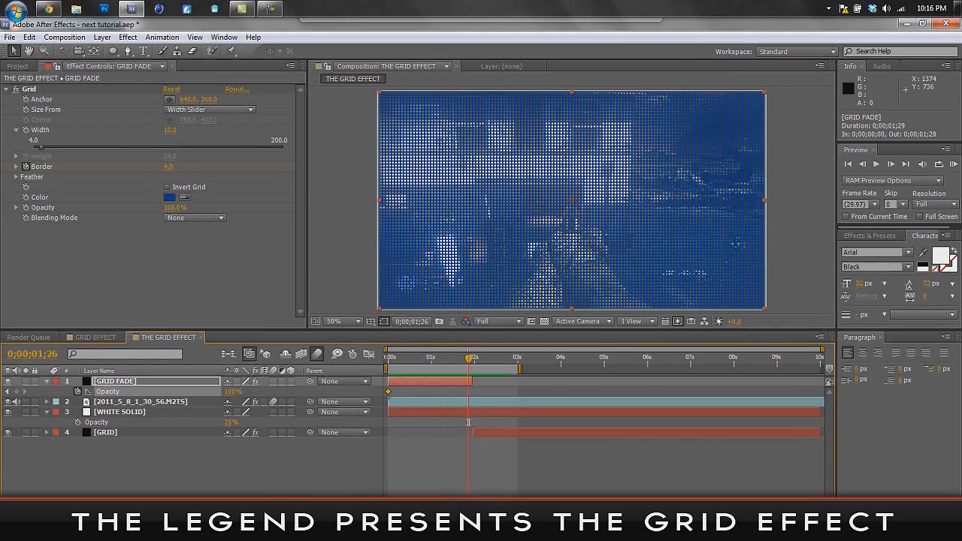
{"action": "key", "text": ";"}
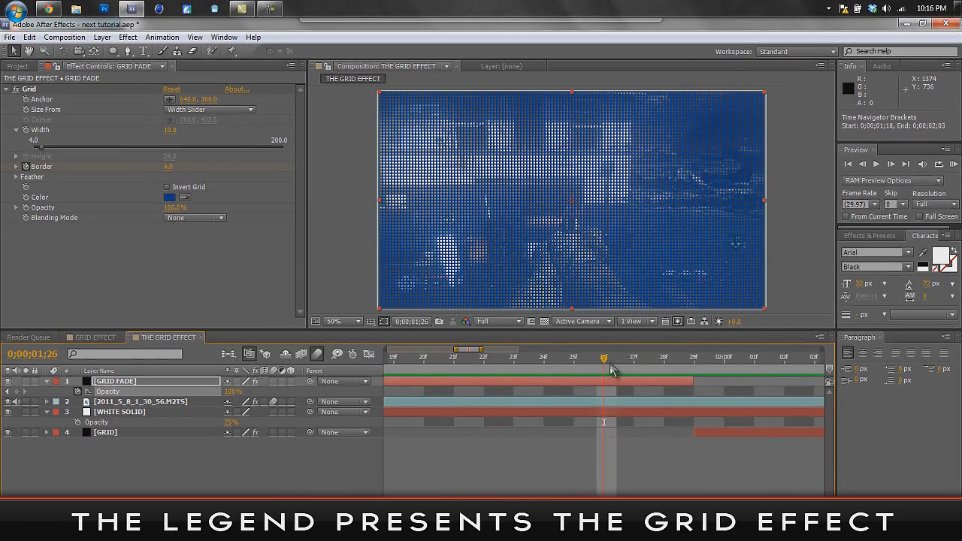
{"action": "left_click_drag", "start_coordinate": [606, 366], "coordinate": [694, 368]}
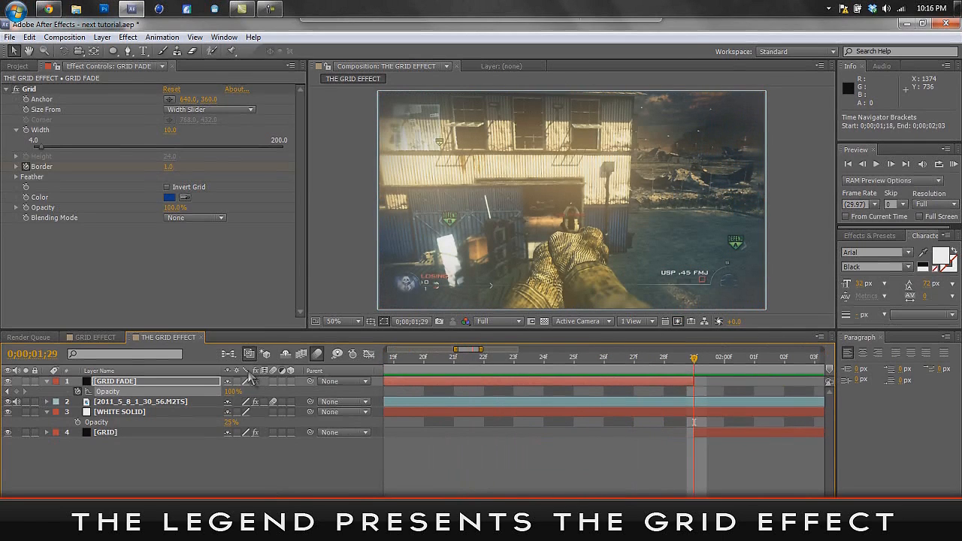
{"action": "left_click_drag", "start_coordinate": [234, 395], "coordinate": [175, 396]}
{"action": "left_click_drag", "start_coordinate": [694, 366], "coordinate": [844, 396]}
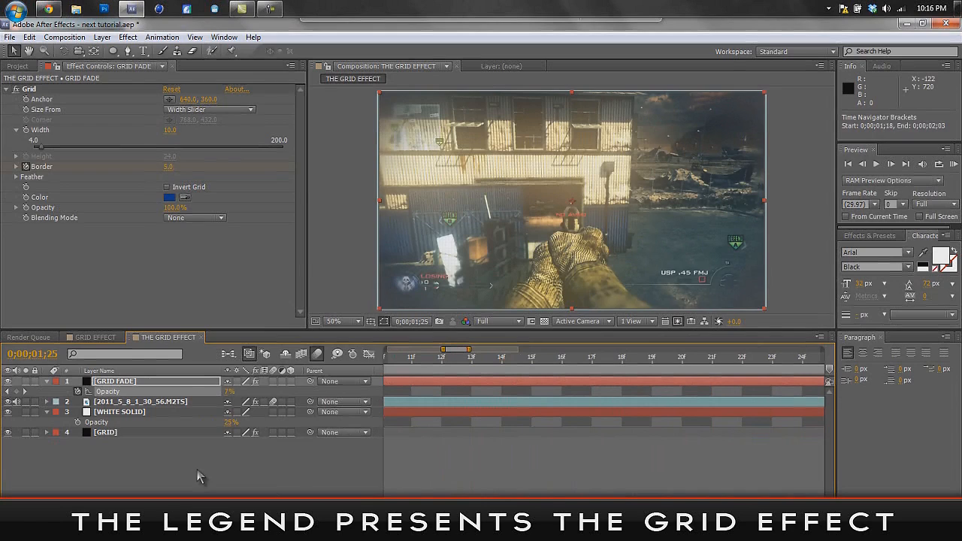
{"action": "key", "text": "semicolon"}
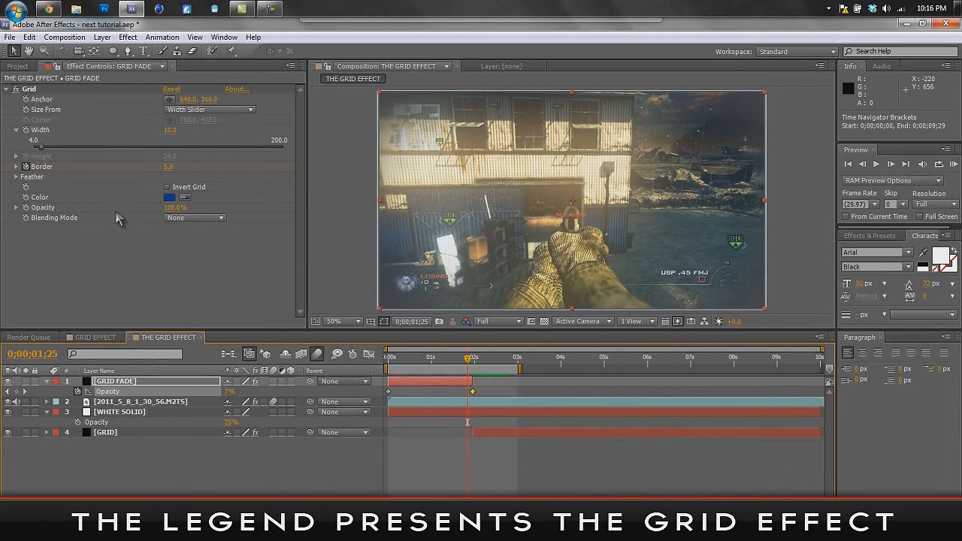
- Examine the topmost black solid's Grid animation in the GRID EFFECT composition, and return to the start of THE GRID EFFECT composition
{"action": "left_click", "coordinate": [96, 337]}
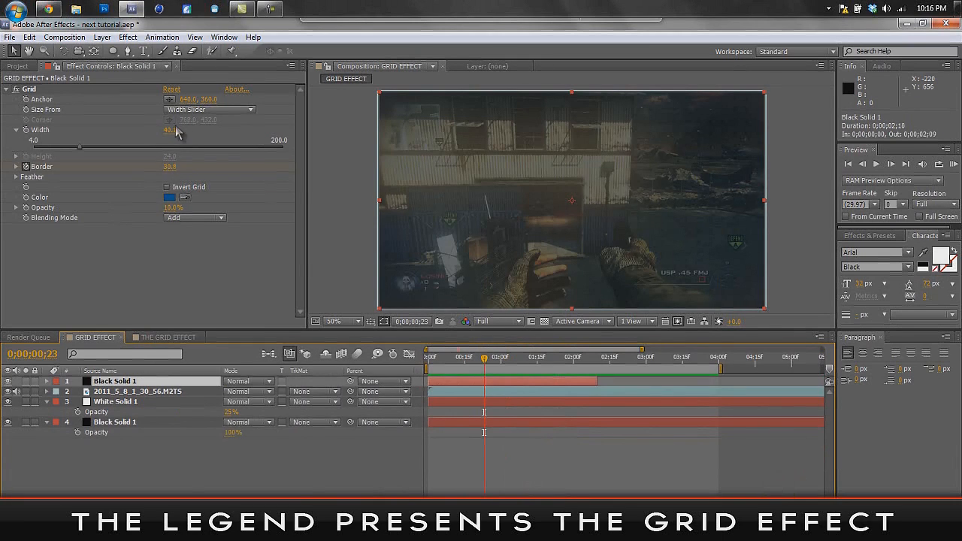
{"action": "left_click_drag", "start_coordinate": [487, 366], "coordinate": [406, 397]}
{"action": "left_click_drag", "start_coordinate": [431, 359], "coordinate": [602, 391]}
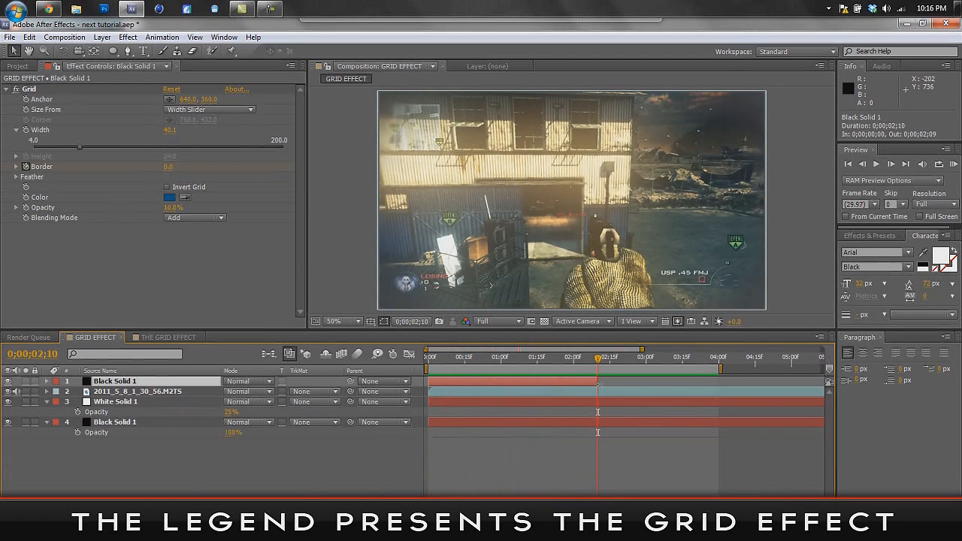
{"action": "left_click", "coordinate": [169, 337]}
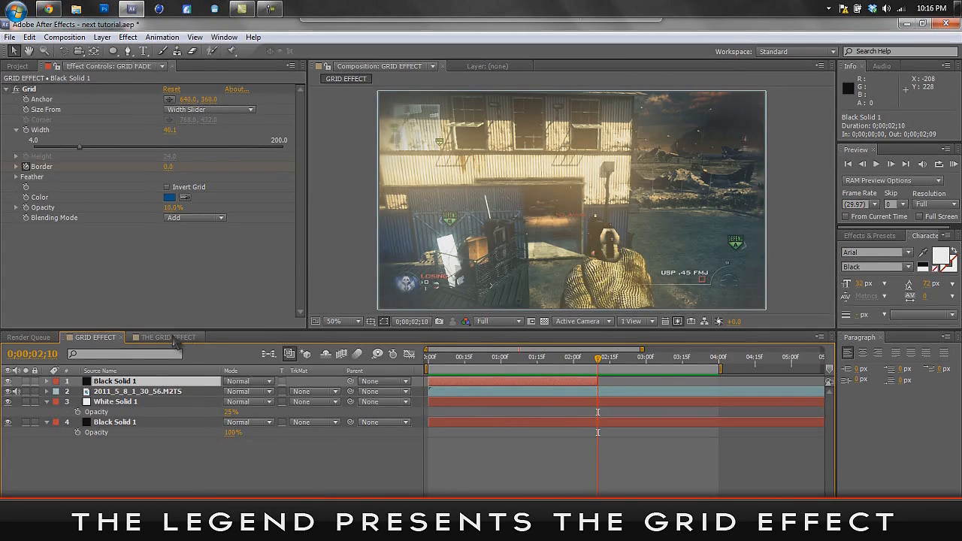
{"action": "key", "text": "Home"}
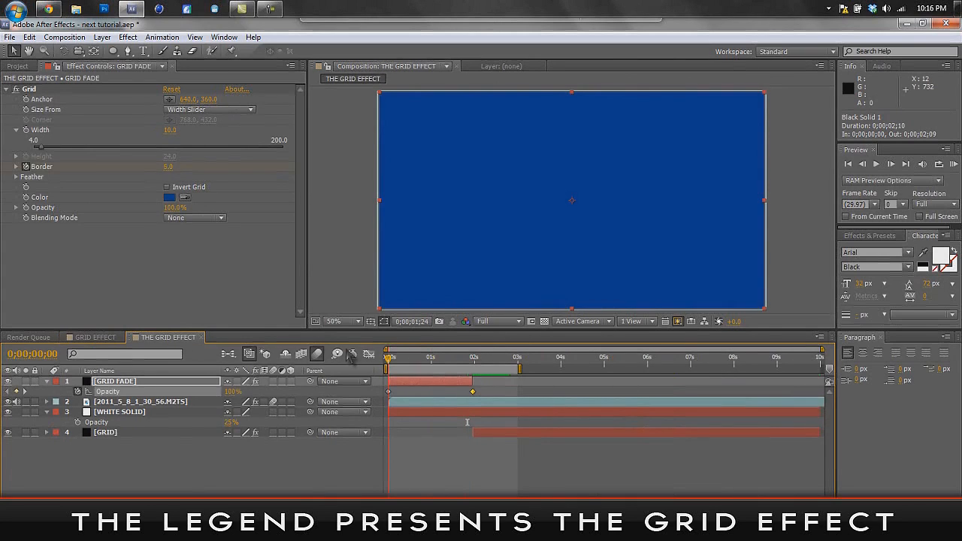
- Set the GRID FADE layer's Grid effect to a Border of 50 at the composition start and a Width of 40
{"action": "left_click", "coordinate": [172, 166]}
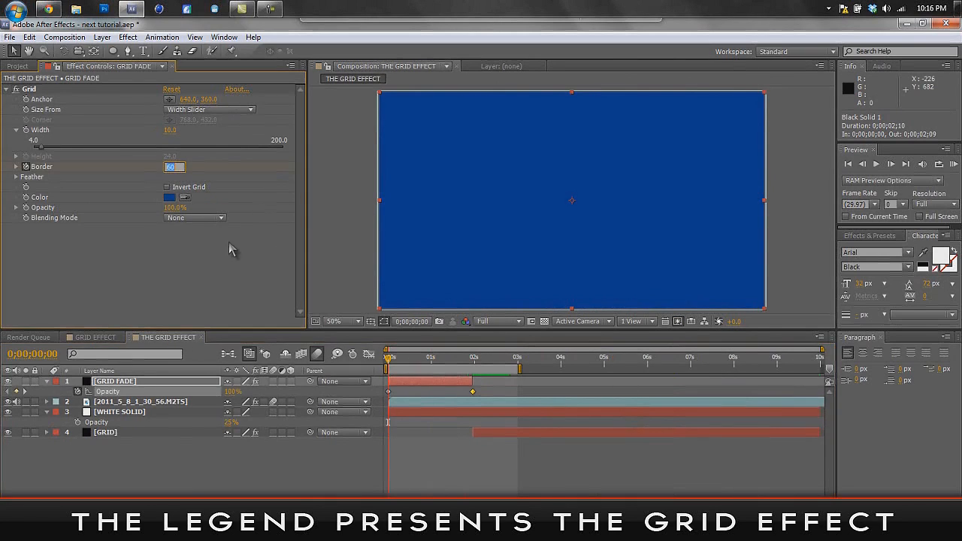
{"action": "type", "text": "50"}
{"action": "key", "text": "Return"}
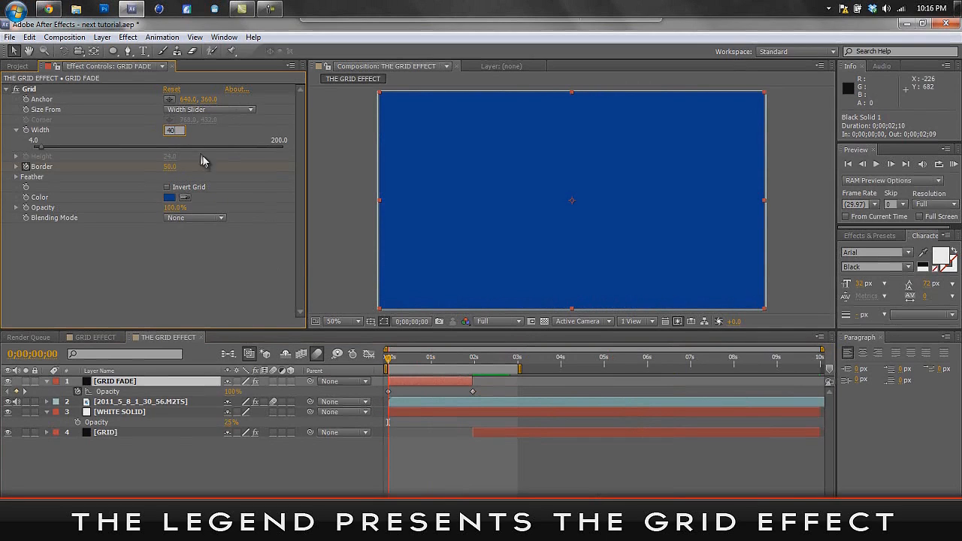
- Darken the GRID FADE layer's Grid color to navy blue 001539 and run a RAM preview of the result
{"action": "left_click", "coordinate": [170, 197]}
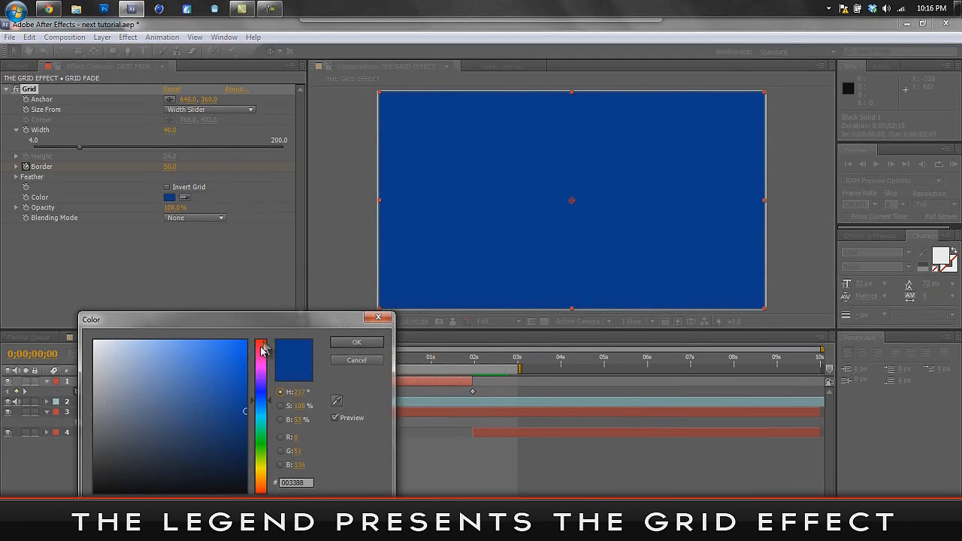
{"action": "left_click_drag", "start_coordinate": [251, 407], "coordinate": [254, 450]}
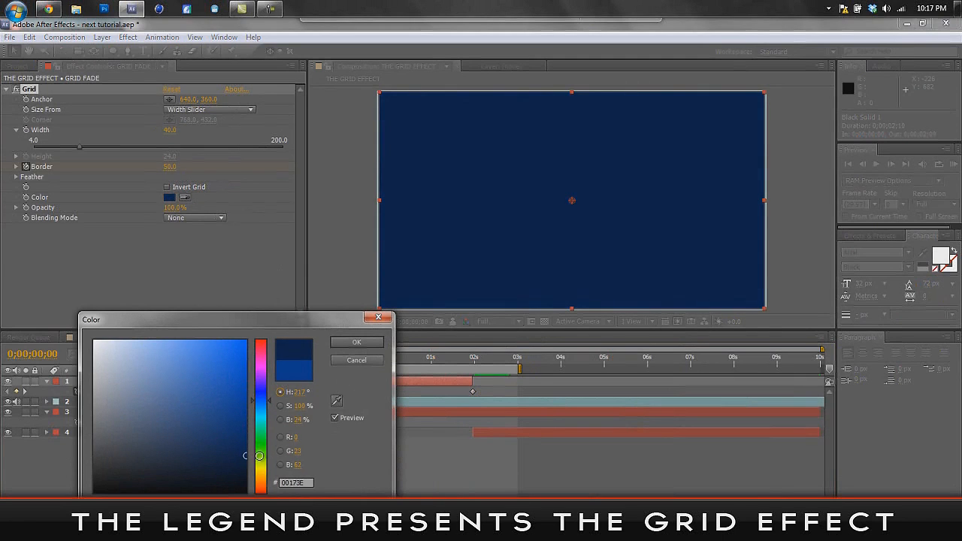
{"action": "left_click", "coordinate": [357, 342]}
{"action": "left_click", "coordinate": [957, 170]}
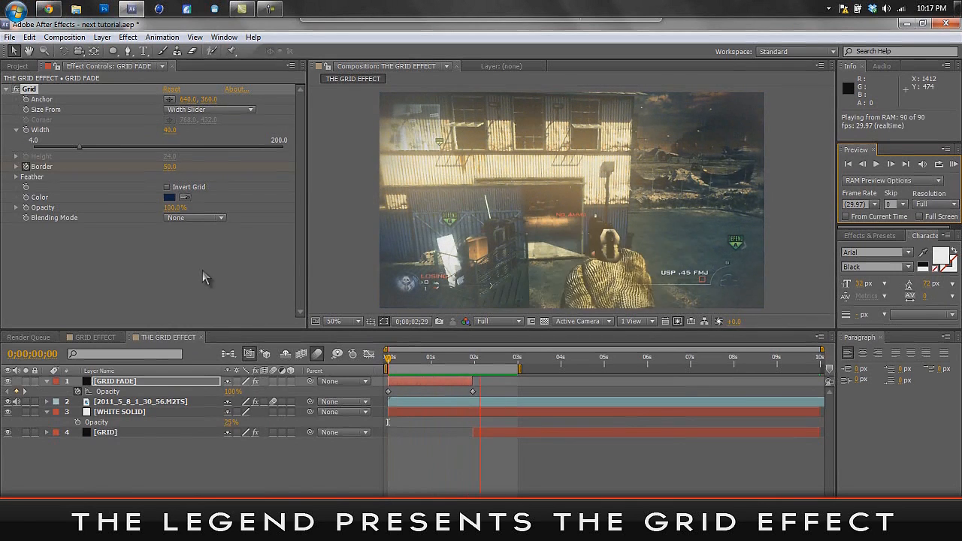
{"action": "key", "text": "space"}
- Set the GRID FADE layer's blending mode to Add and scrub through the fade to about 0;00;02;26 to check it
{"action": "left_click_drag", "start_coordinate": [389, 359], "coordinate": [443, 371]}
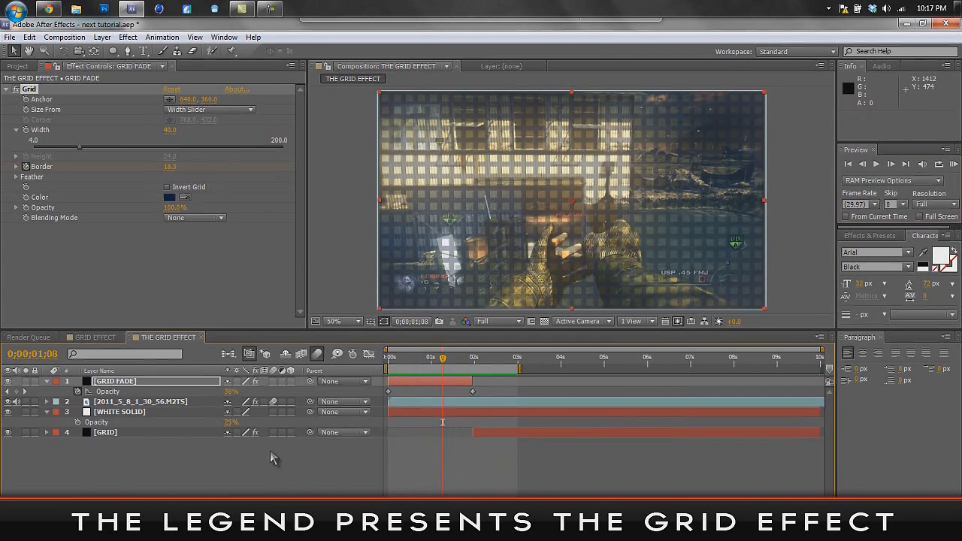
{"action": "left_click", "coordinate": [249, 490]}
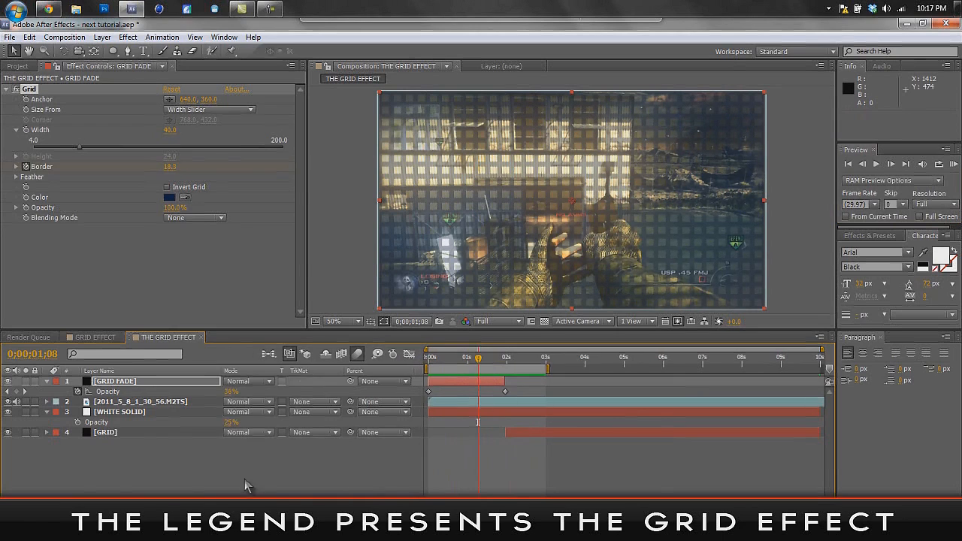
{"action": "left_click", "coordinate": [251, 382]}
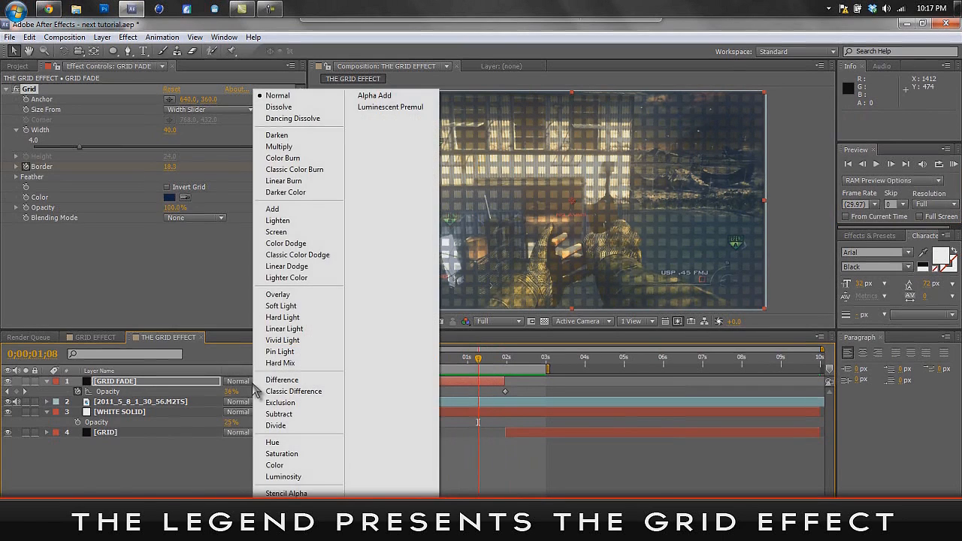
{"action": "left_click", "coordinate": [285, 210]}
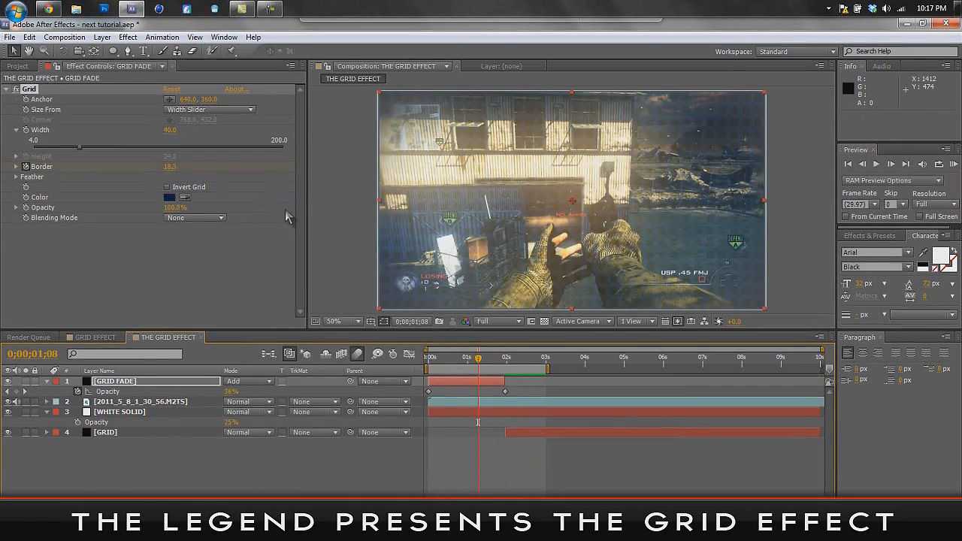
{"action": "left_click_drag", "start_coordinate": [481, 360], "coordinate": [541, 422]}
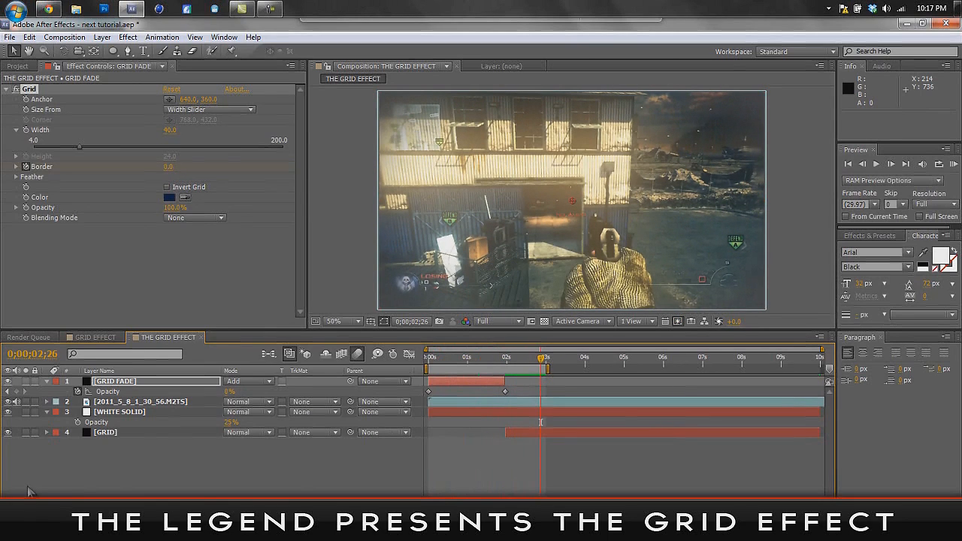